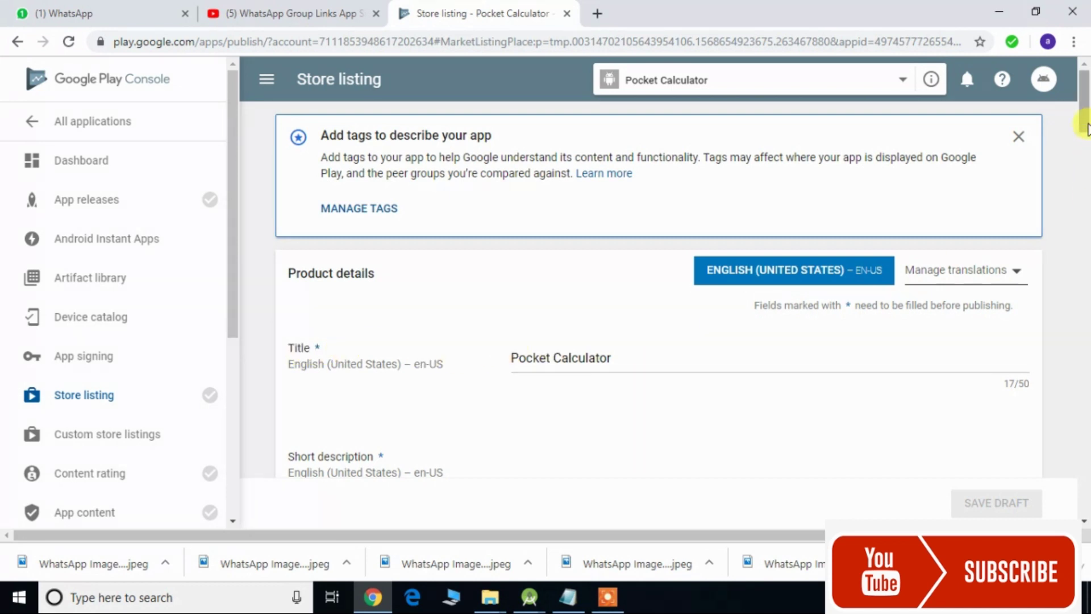
- Scroll the Pocket Calculator store listing down past the tags banner to the empty description fields
{"action": "left_click_drag", "start_coordinate": [1086, 123], "coordinate": [1086, 158]}
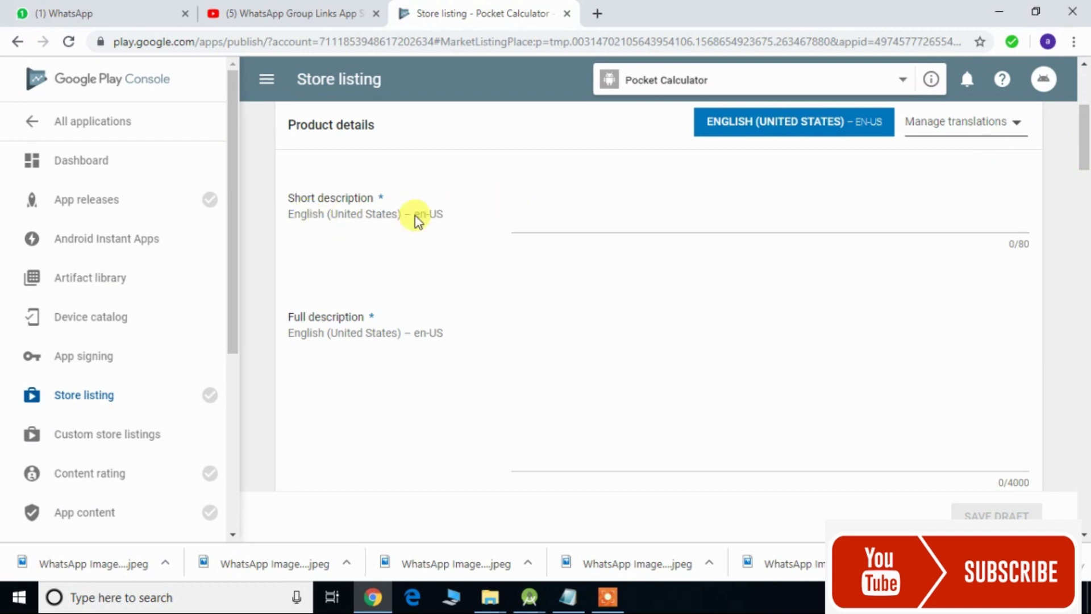
- Copy the short-description sentence about the free Android calculator app from Notepad, then return to Chrome
{"action": "left_click", "coordinate": [568, 596]}
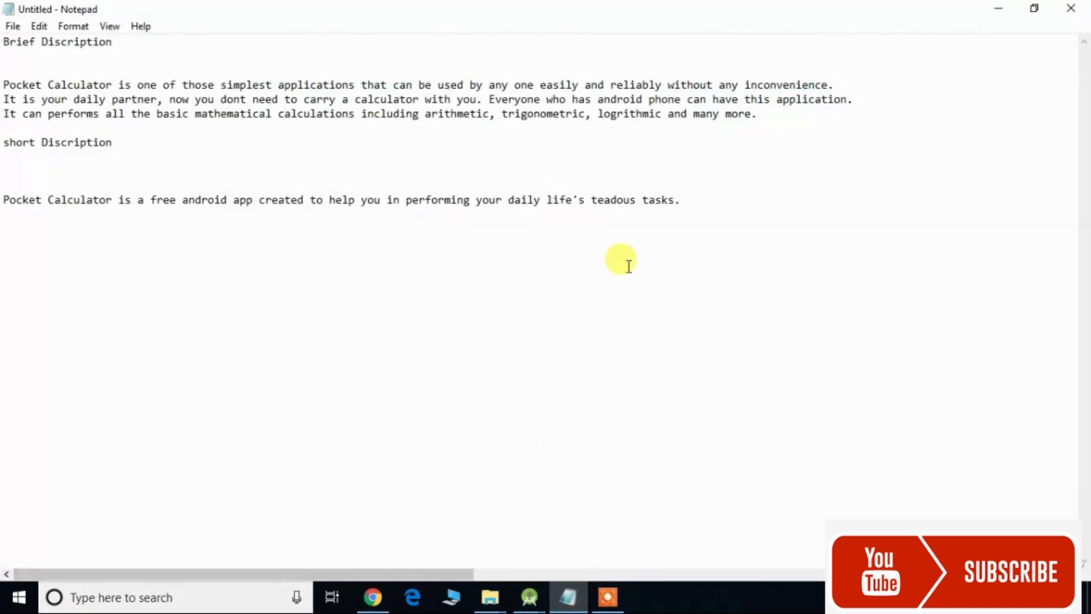
{"action": "left_click_drag", "start_coordinate": [702, 205], "coordinate": [336, 200]}
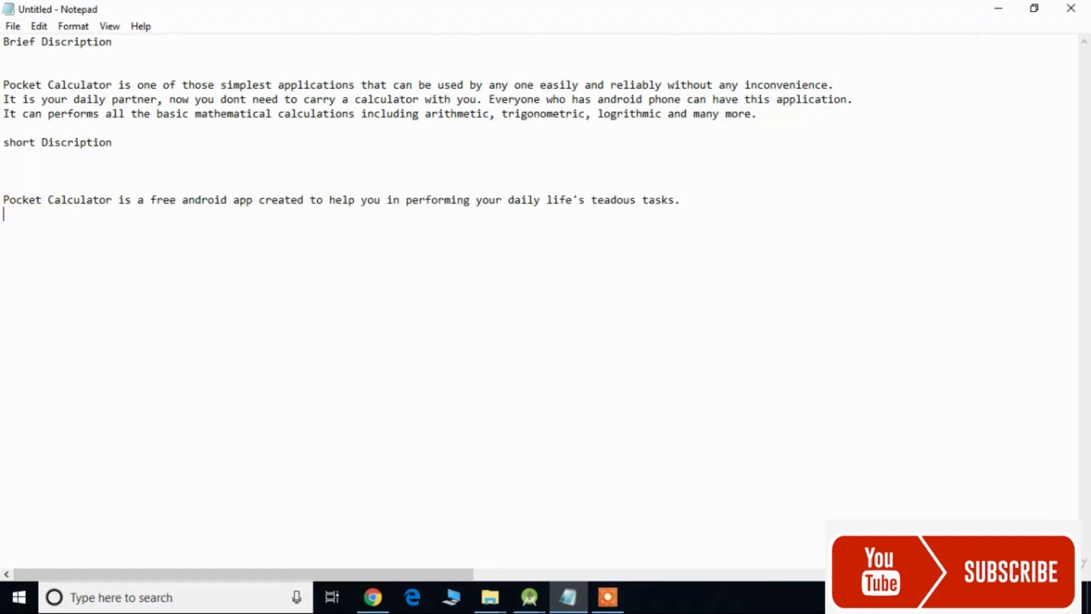
{"action": "key", "text": "shift+Up"}
{"action": "key", "text": "ctrl+c"}
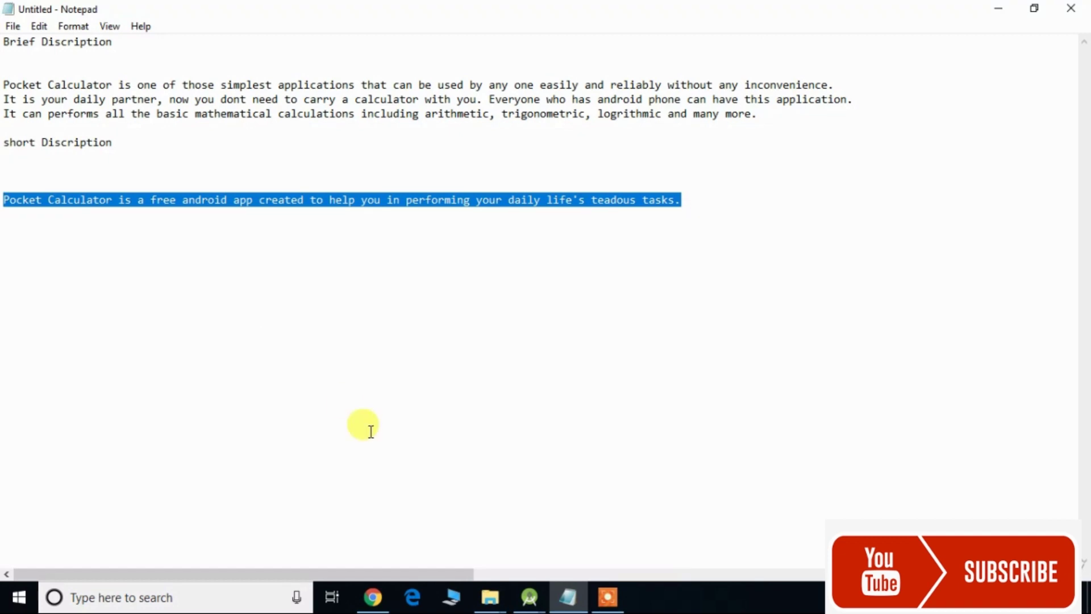
{"action": "left_click", "coordinate": [382, 590]}
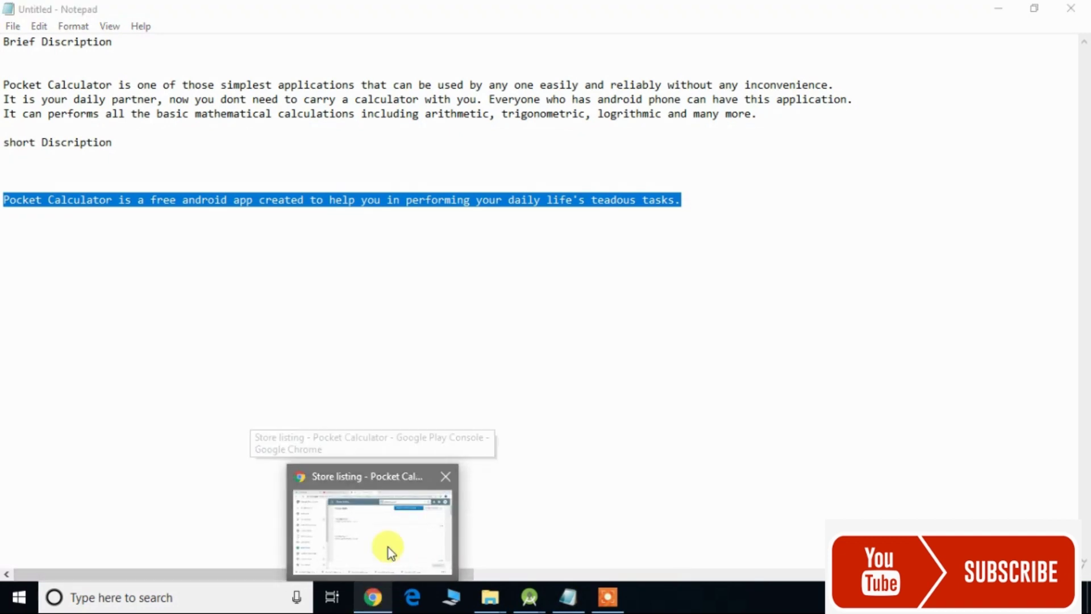
{"action": "left_click", "coordinate": [385, 549]}
- Paste the sentence into Short description, correct 'teadous' to 'tedious', and return to Notepad
{"action": "left_click", "coordinate": [504, 317]}
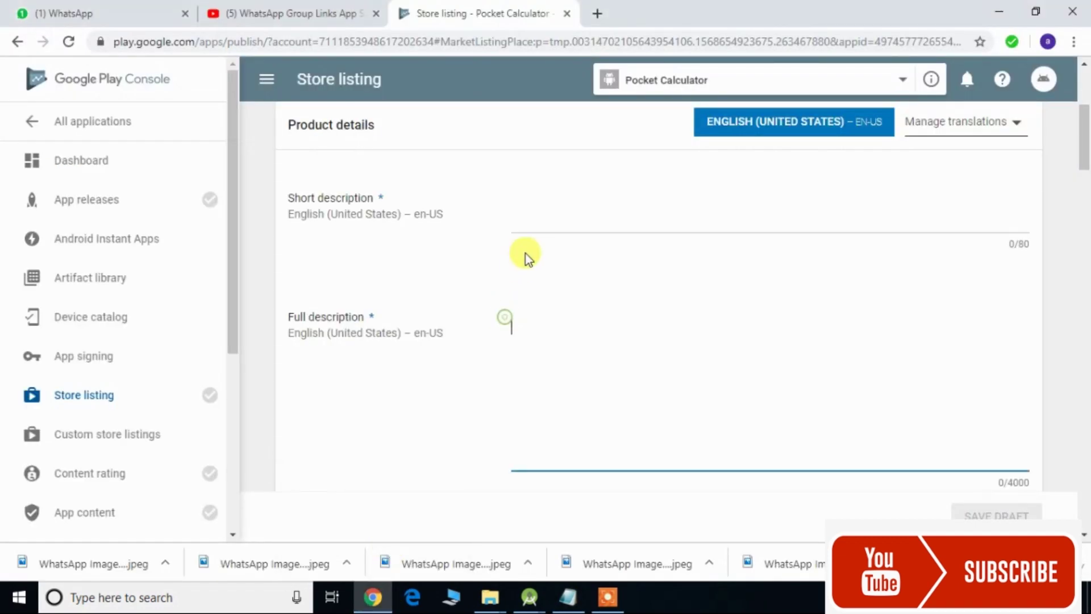
{"action": "left_click", "coordinate": [528, 216]}
{"action": "key", "text": "ctrl+v"}
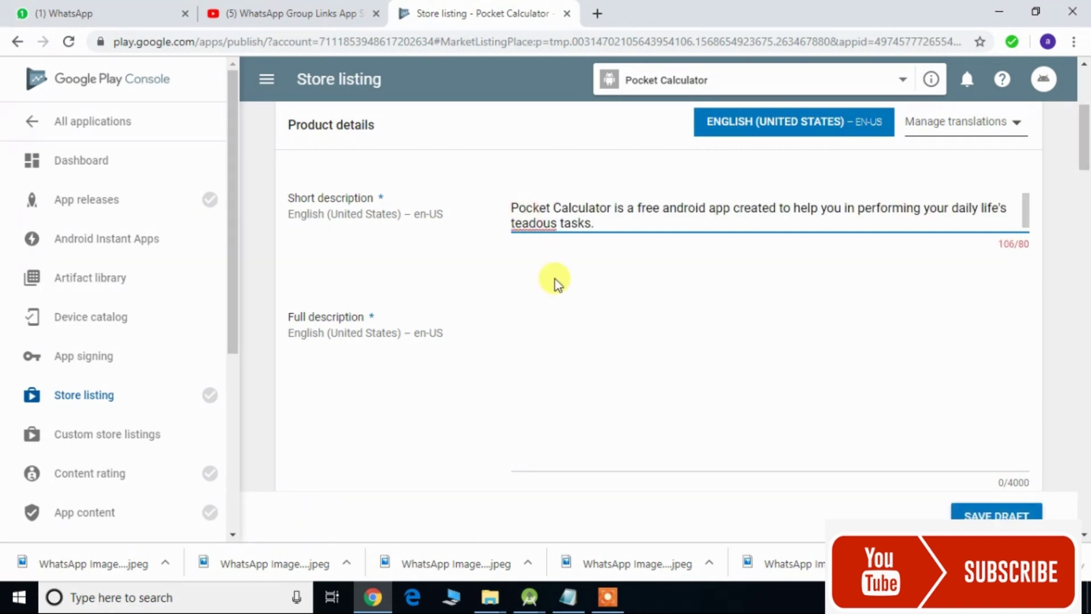
{"action": "key", "text": "Left"}
{"action": "key", "text": "Left"}
{"action": "key", "text": "Left"}
{"action": "key", "text": "Left"}
{"action": "key", "text": "Left"}
{"action": "key", "text": "Left"}
{"action": "key", "text": "Left"}
{"action": "key", "text": "Left"}
{"action": "key", "text": "Left"}
{"action": "key", "text": "Left"}
{"action": "key", "text": "Left"}
{"action": "key", "text": "Left"}
{"action": "key", "text": "Left"}
{"action": "key", "text": "Left"}
{"action": "key", "text": "Right"}
{"action": "key", "text": "Right"}
{"action": "key", "text": "Right"}
{"action": "key", "text": "BackSpace"}
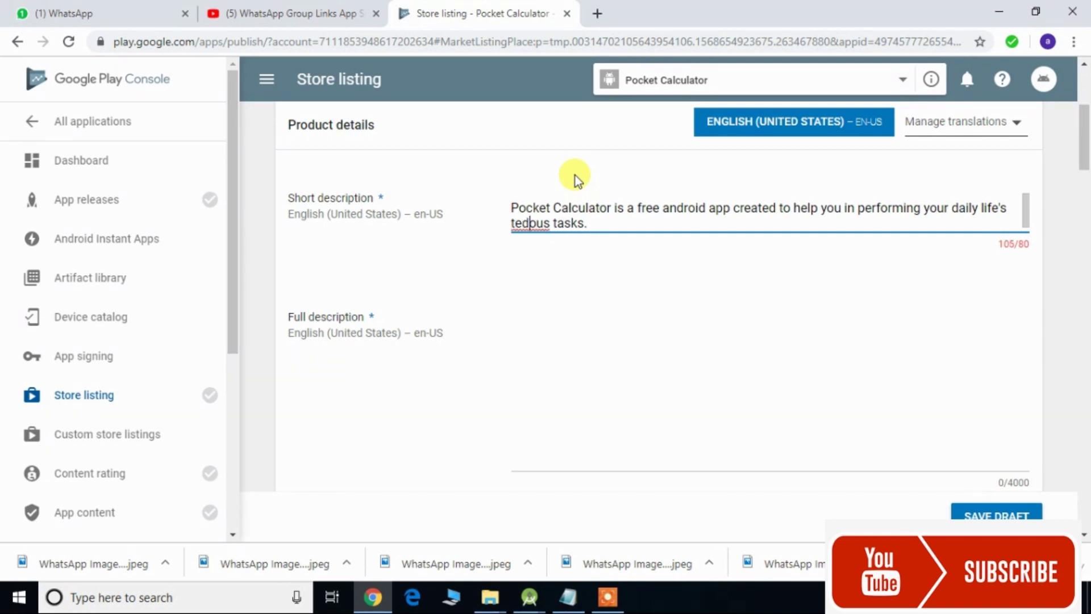
{"action": "key", "text": "Right"}
{"action": "key", "text": "Right"}
{"action": "key", "text": "Right"}
{"action": "key", "text": "Left"}
{"action": "key", "text": "Left"}
{"action": "type", "text": "i"}
{"action": "key", "text": "Right"}
{"action": "key", "text": "Right"}
{"action": "key", "text": "Right"}
{"action": "key", "text": "Right"}
{"action": "key", "text": "Right"}
{"action": "key", "text": "Right"}
{"action": "key", "text": "Right"}
{"action": "key", "text": "Right"}
{"action": "key", "text": "Right"}
{"action": "key", "text": "Right"}
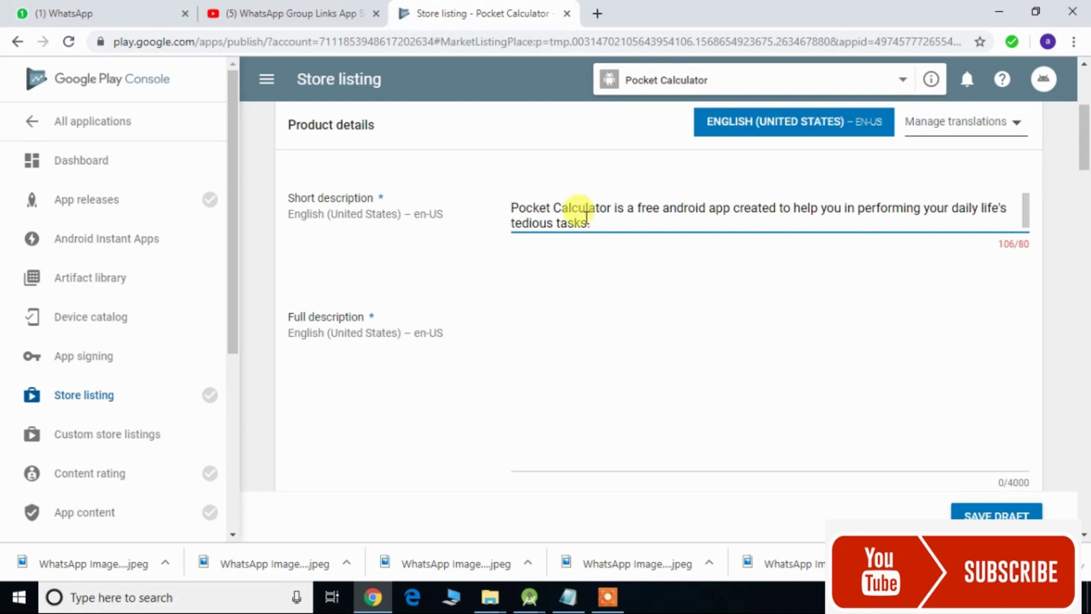
{"action": "left_click", "coordinate": [569, 597]}
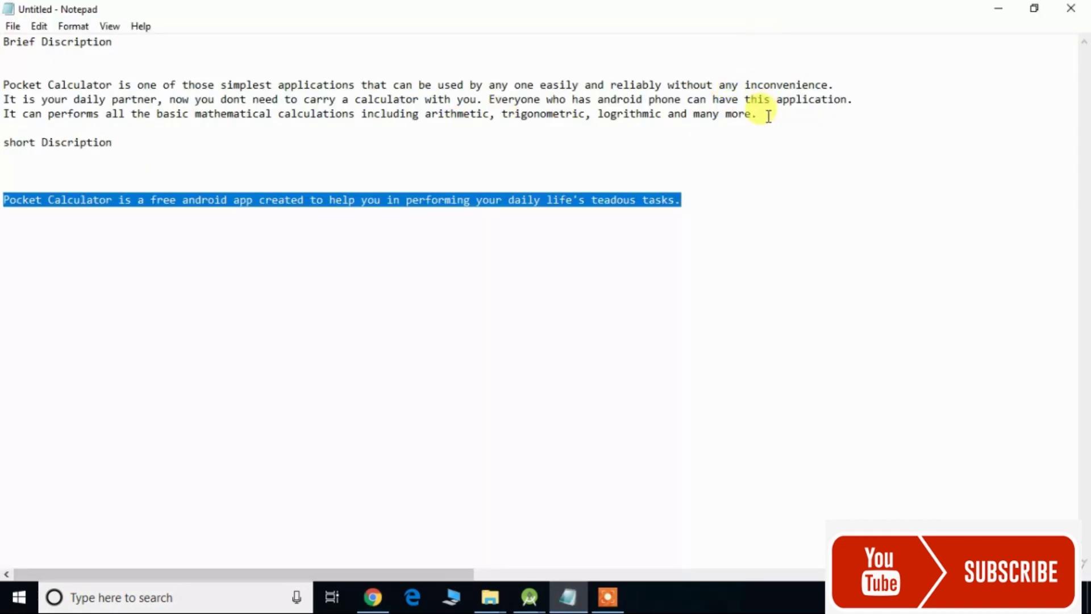
- Copy the three-line Brief Description paragraph and bring the Play Console store listing back
{"action": "left_click_drag", "start_coordinate": [768, 116], "coordinate": [167, 74]}
{"action": "key", "text": "ctrl+c"}
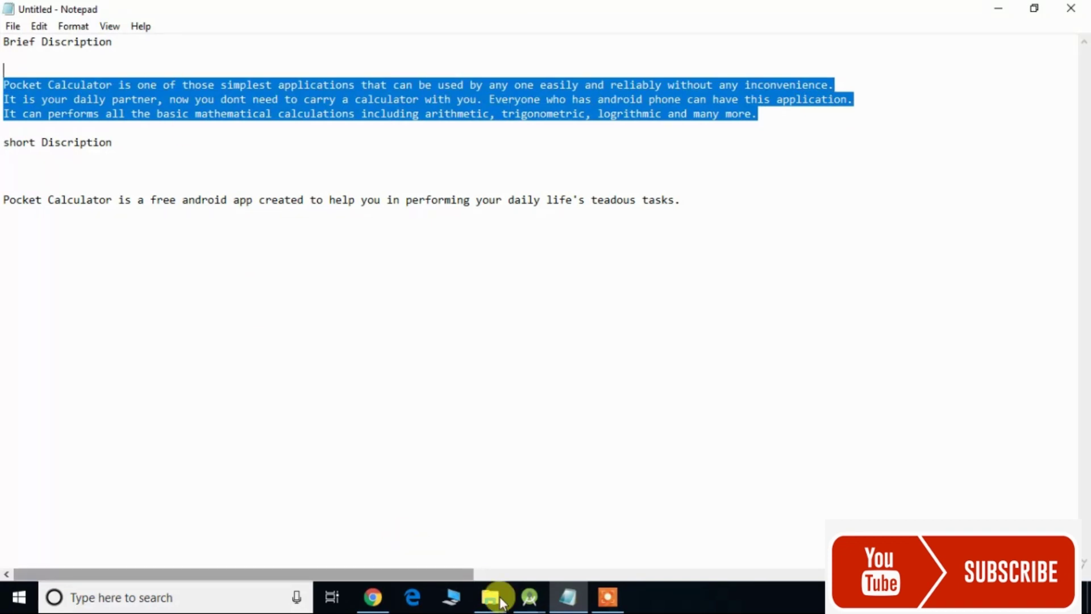
{"action": "mouse_move", "coordinate": [524, 606]}
{"action": "mouse_move", "coordinate": [381, 602]}
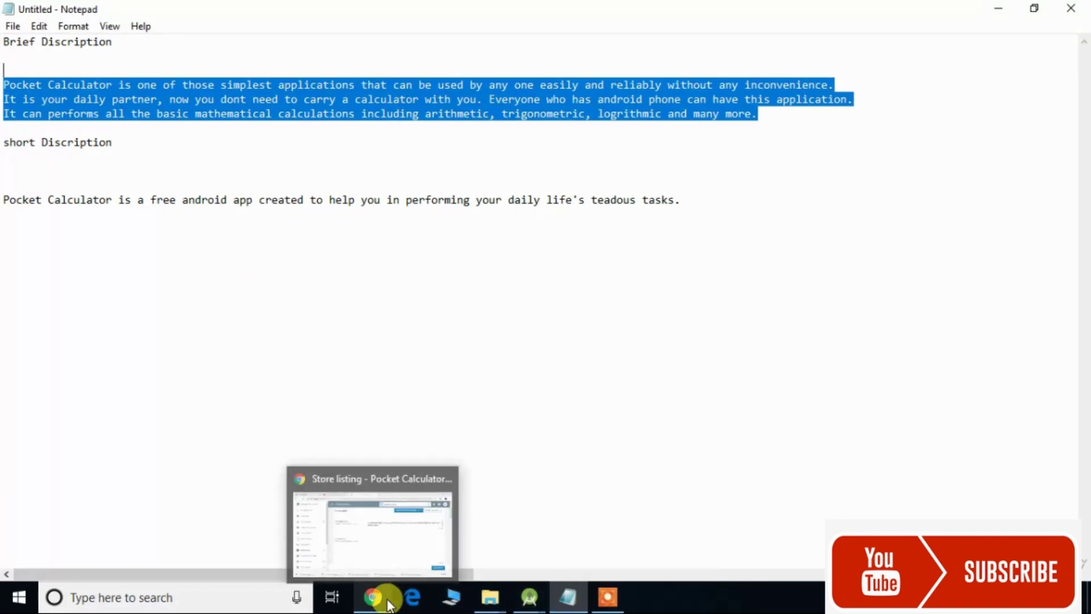
{"action": "left_click", "coordinate": [410, 548]}
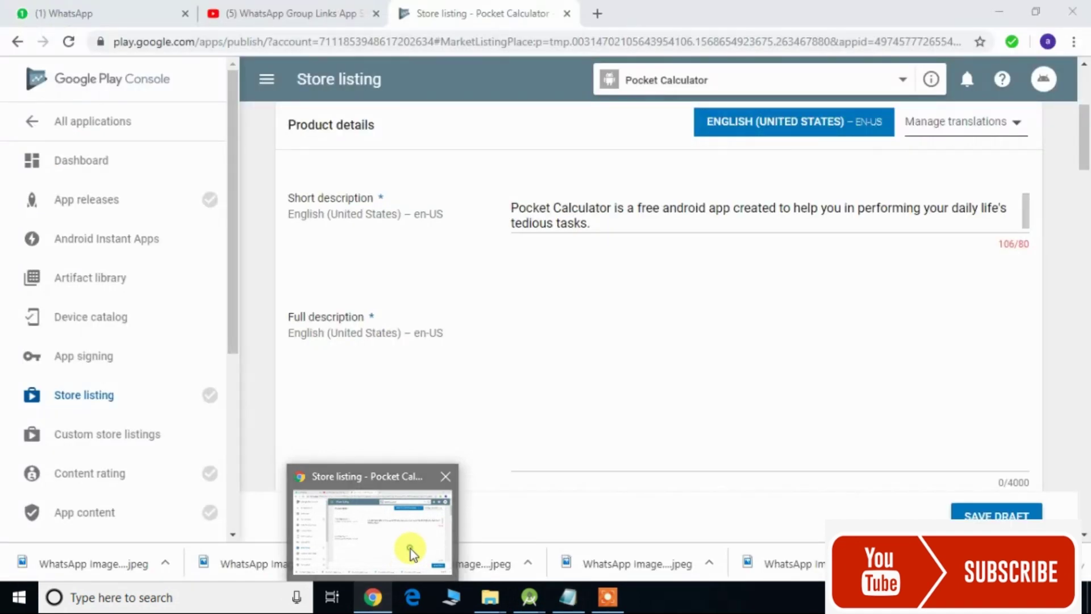
- Paste the brief paragraph into Full description and remove its two line breaks
{"action": "left_click", "coordinate": [566, 378]}
{"action": "key", "text": "ctrl+v"}
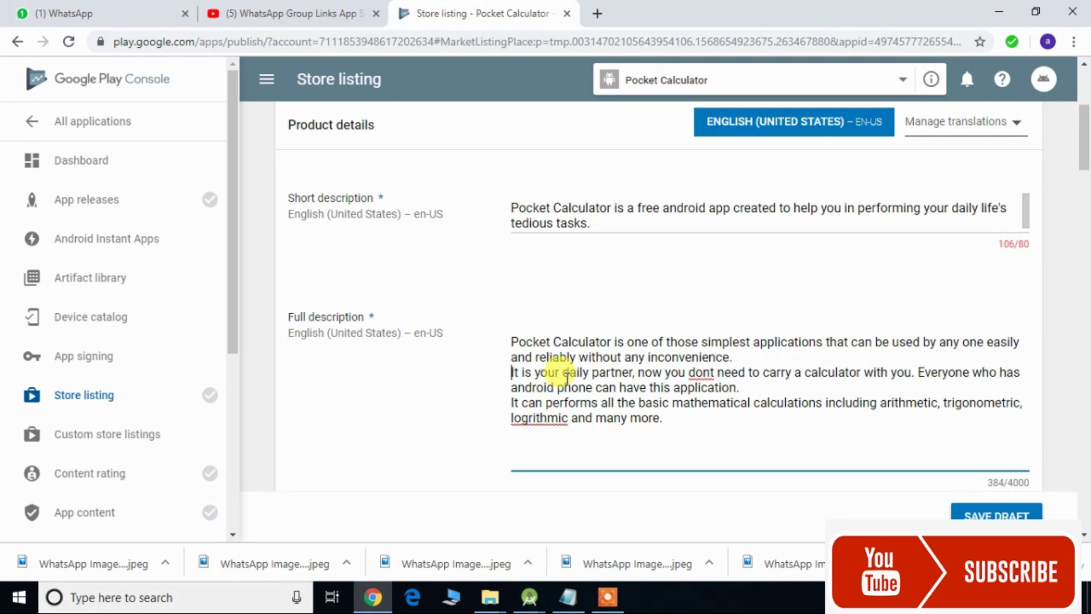
{"action": "key", "text": "BackSpace"}
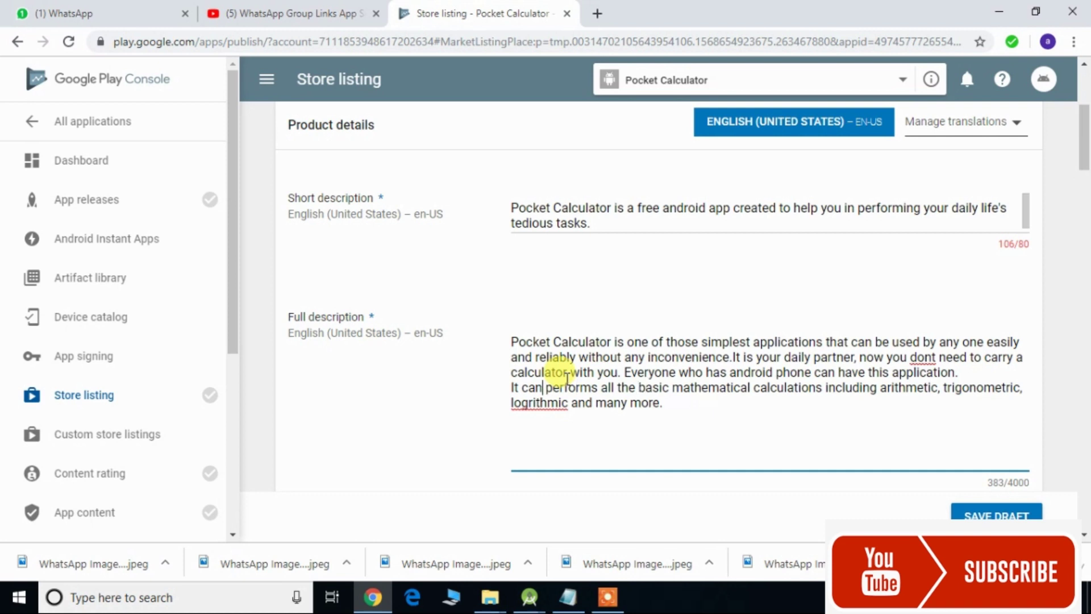
{"action": "key", "text": "BackSpace"}
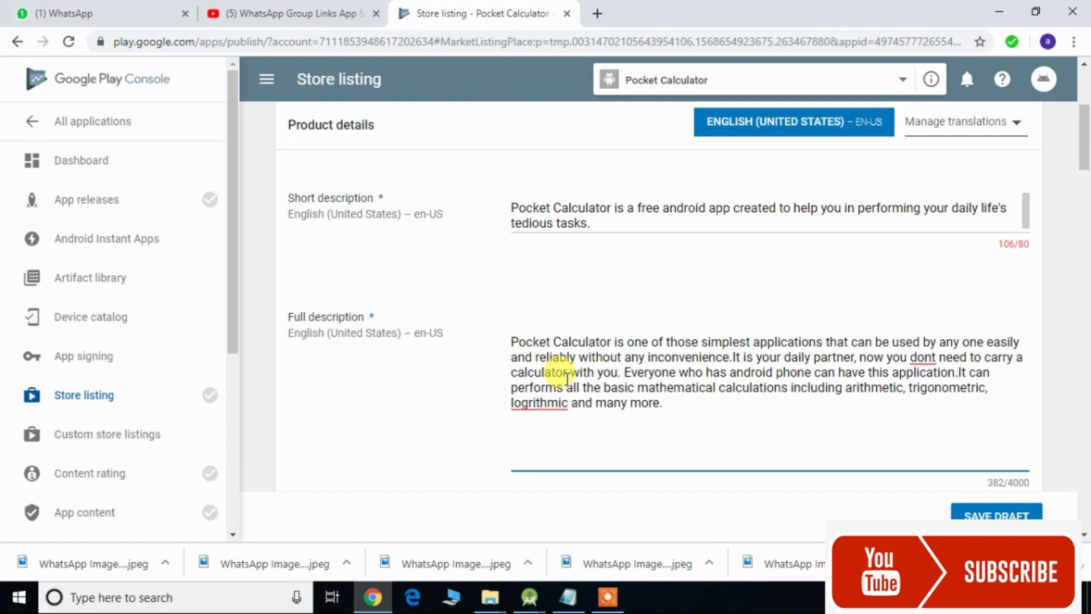
- Correct the full description's spelling to 'don't' and 'logarithmic'
{"action": "type", "text": "'"}
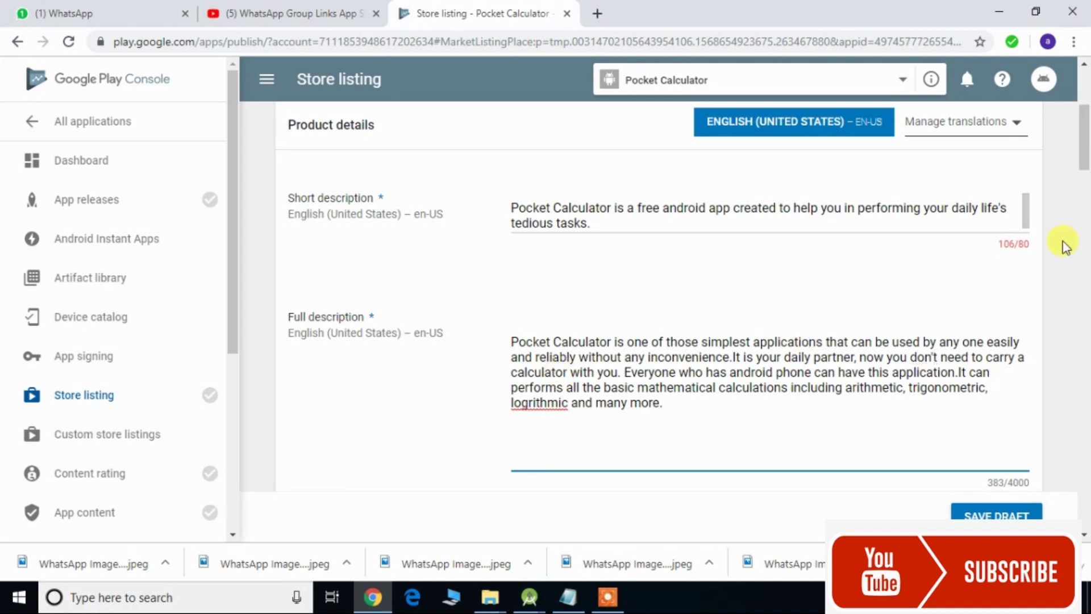
{"action": "scroll", "coordinate": [1086, 181], "scroll_direction": "down", "scroll_amount": 3}
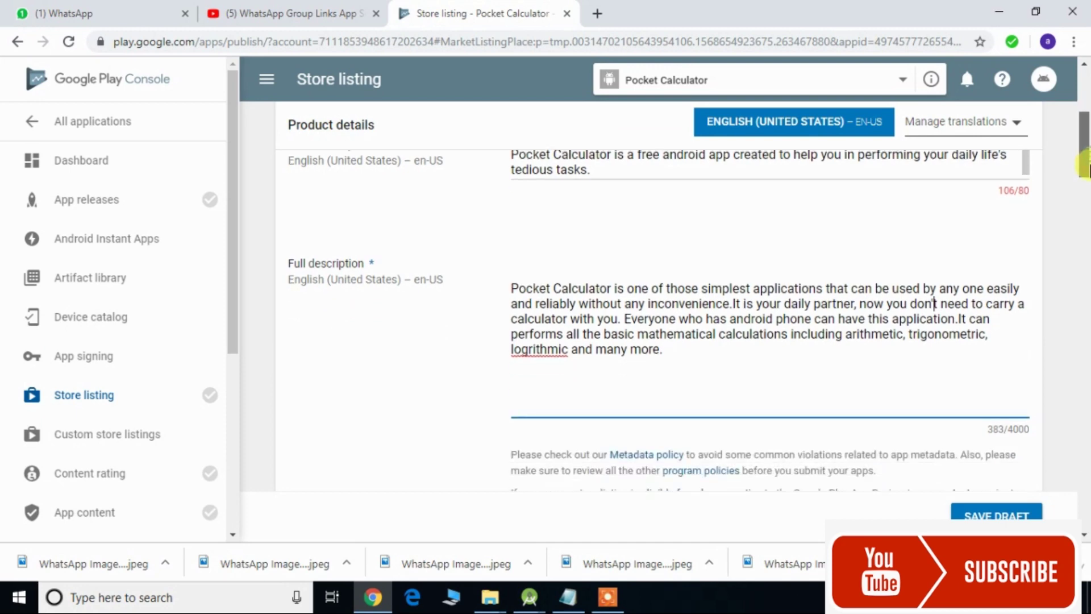
{"action": "left_click_drag", "start_coordinate": [1089, 175], "coordinate": [1088, 179]}
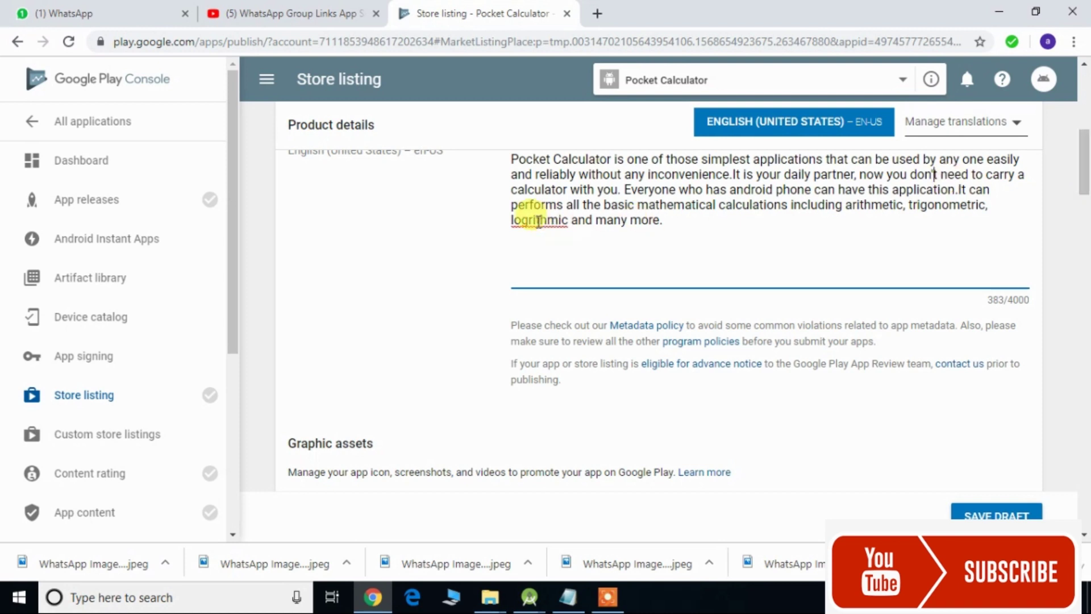
{"action": "type", "text": "a"}
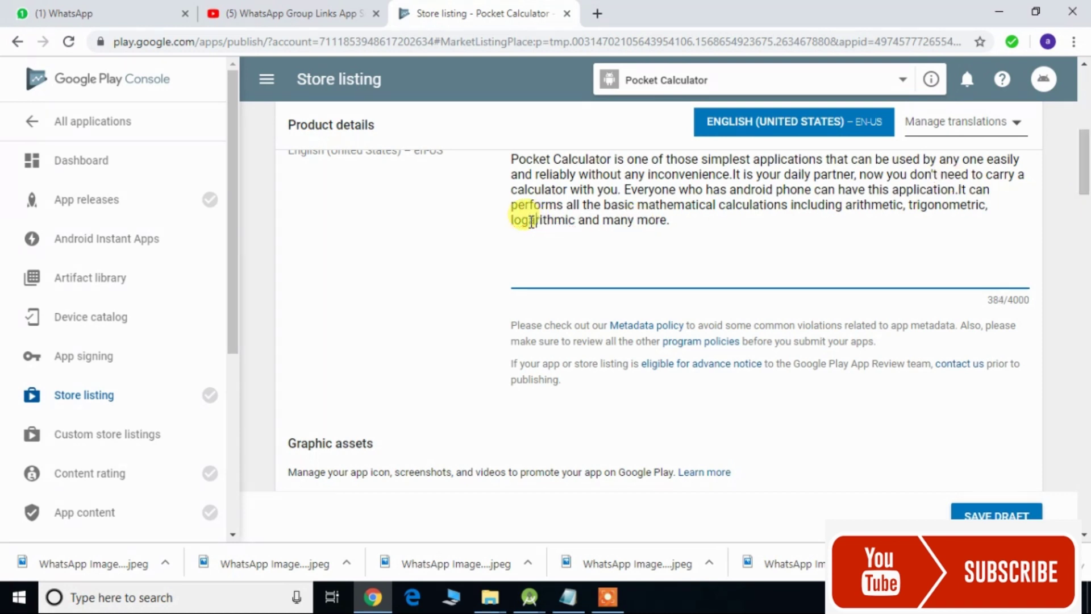
{"action": "left_click_drag", "start_coordinate": [1085, 186], "coordinate": [1086, 249]}
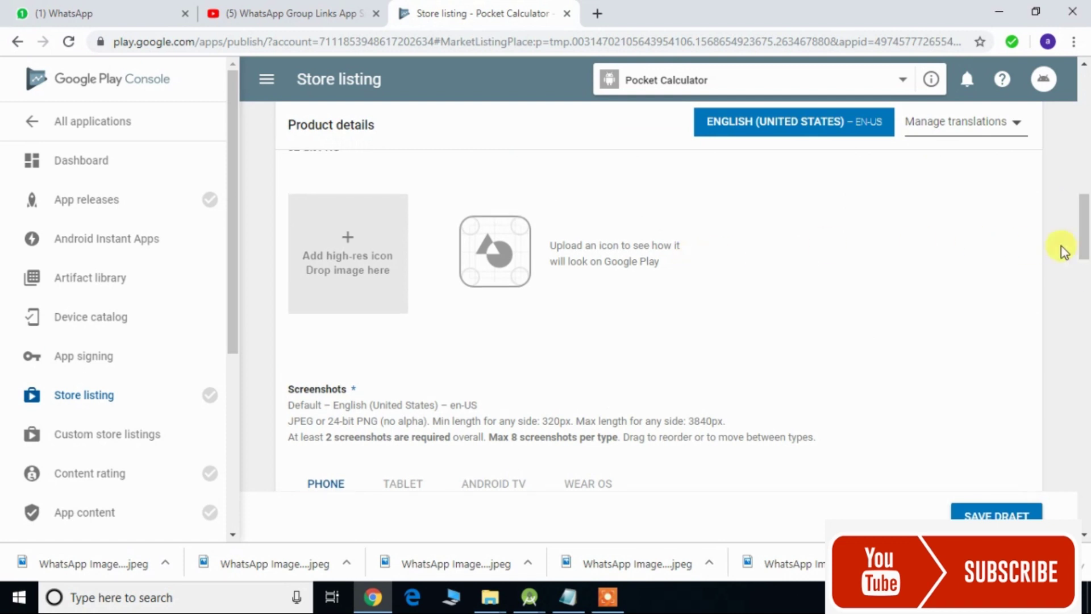
- Upload the Icon file from the Desktop as the hi-res app icon
{"action": "left_click_drag", "start_coordinate": [1079, 244], "coordinate": [1078, 232]}
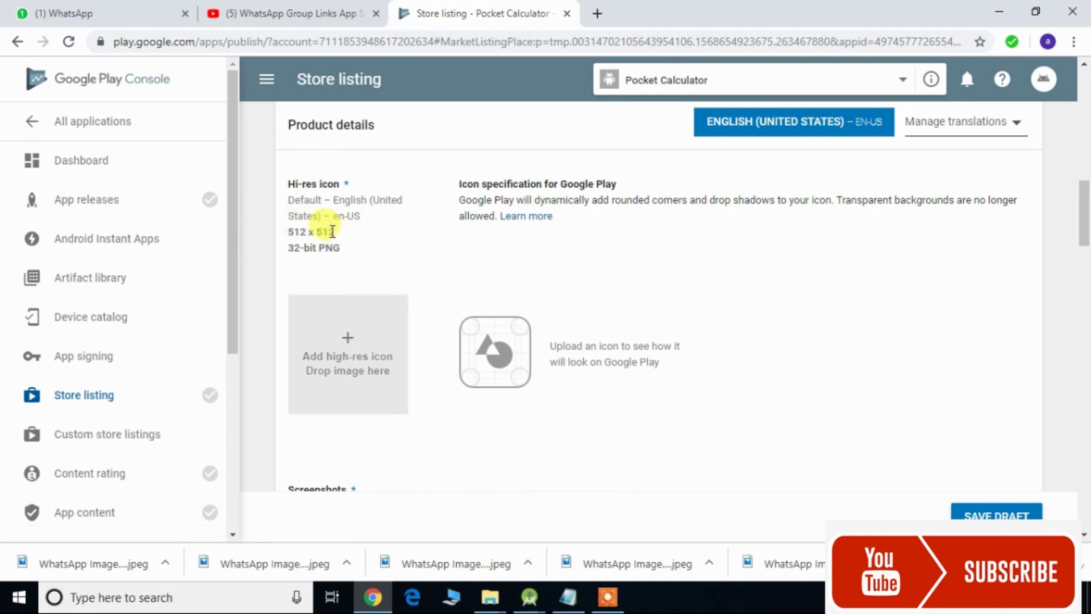
{"action": "left_click", "coordinate": [348, 339]}
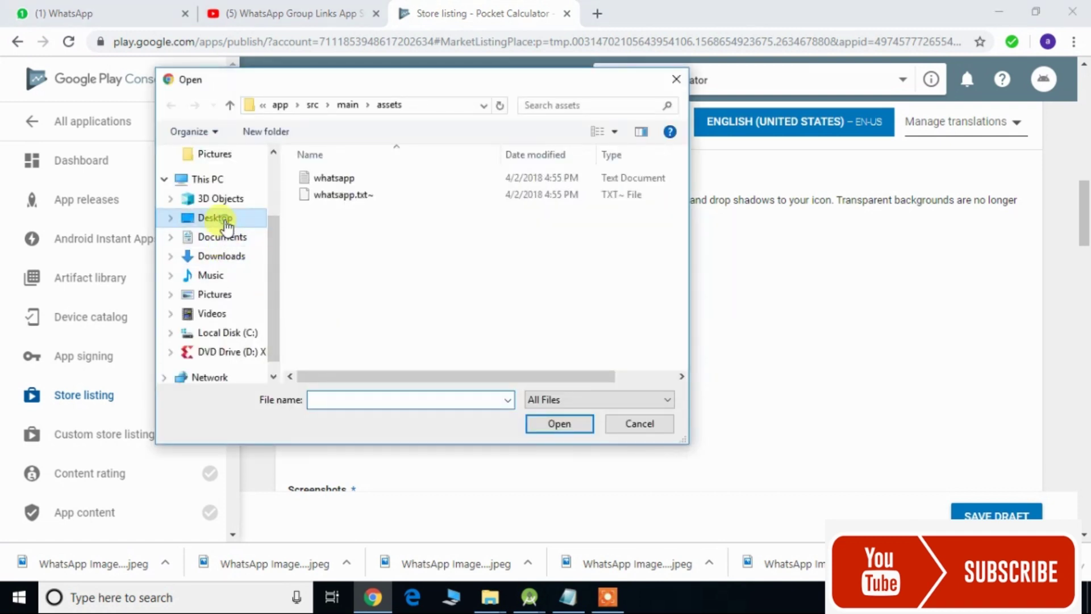
{"action": "left_click", "coordinate": [224, 220]}
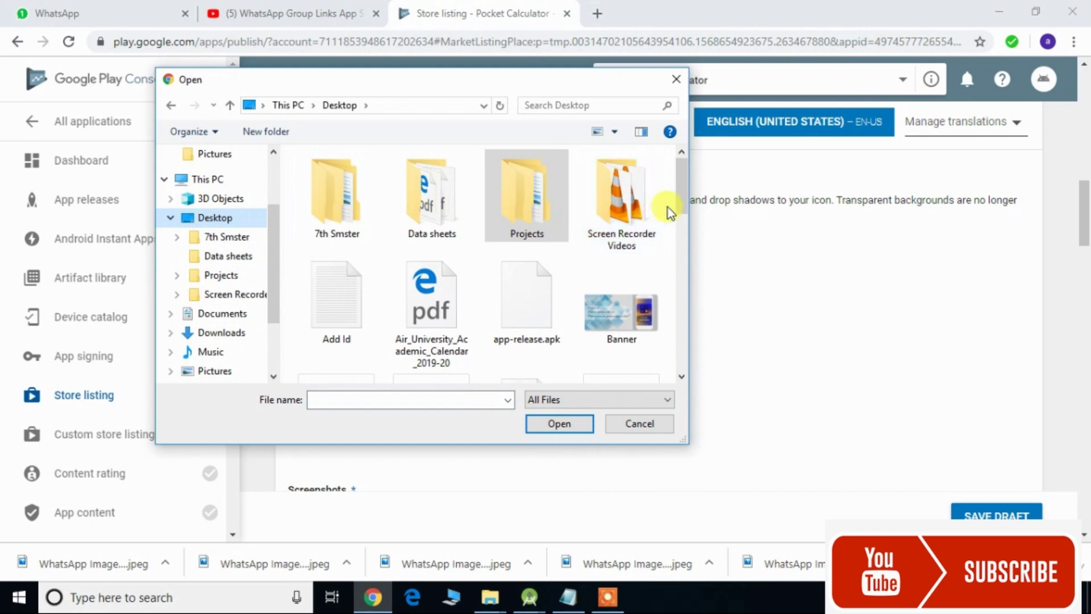
{"action": "left_click_drag", "start_coordinate": [679, 206], "coordinate": [676, 251]}
{"action": "double_click", "coordinate": [636, 311]}
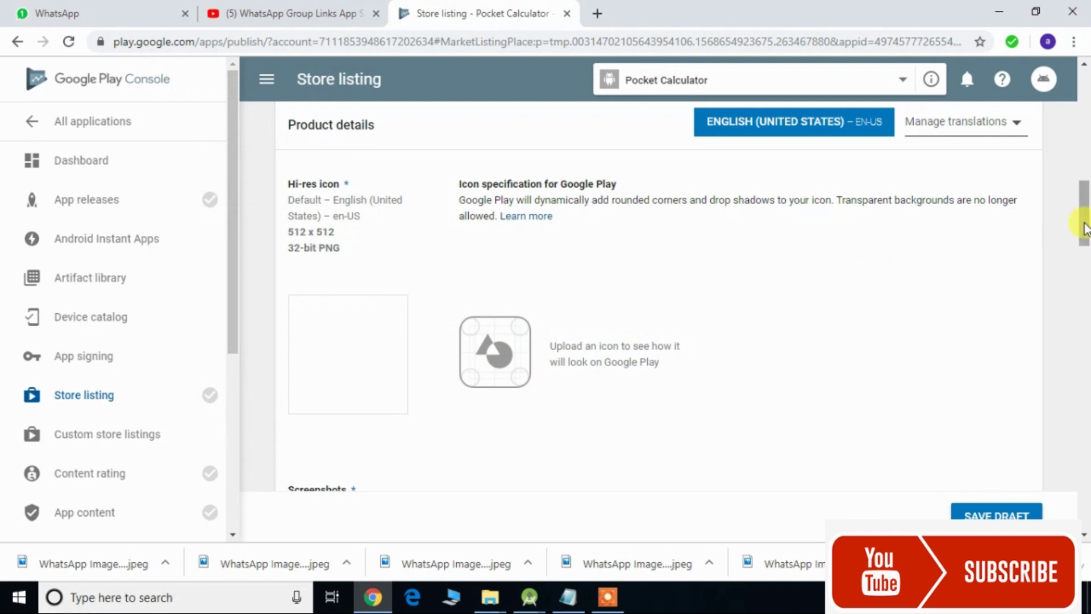
{"action": "left_click_drag", "start_coordinate": [1085, 227], "coordinate": [1083, 264]}
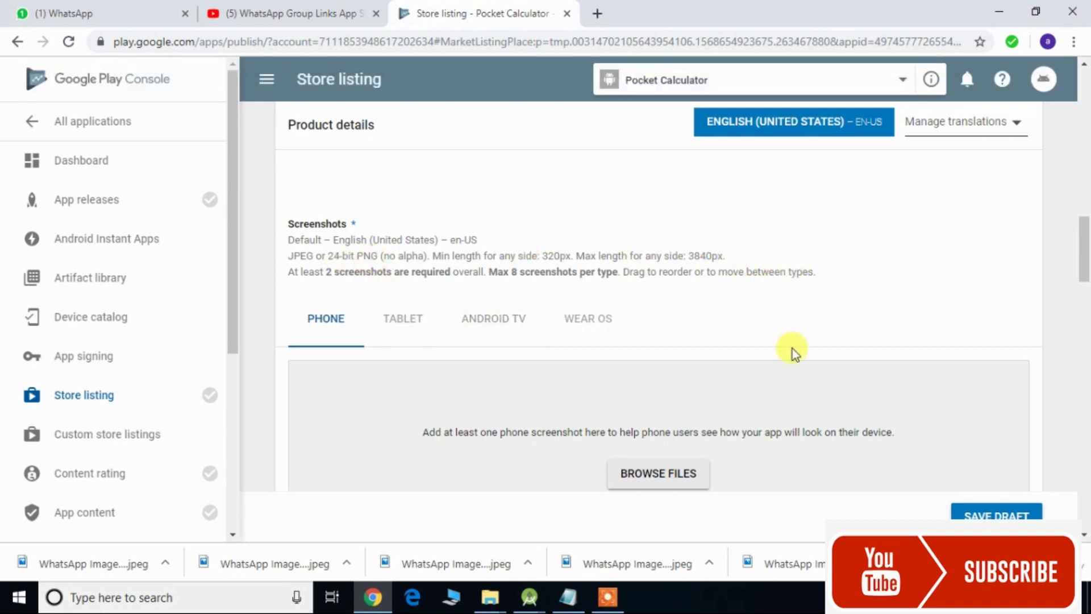
- Check the tablet screenshot requirements, then return to the phone screenshots panel
{"action": "mouse_move", "coordinate": [1084, 271]}
{"action": "left_mouse_down"}
{"action": "mouse_move", "coordinate": [1084, 301]}
{"action": "mouse_move", "coordinate": [1084, 283]}
{"action": "left_mouse_up"}
{"action": "left_click", "coordinate": [404, 251]}
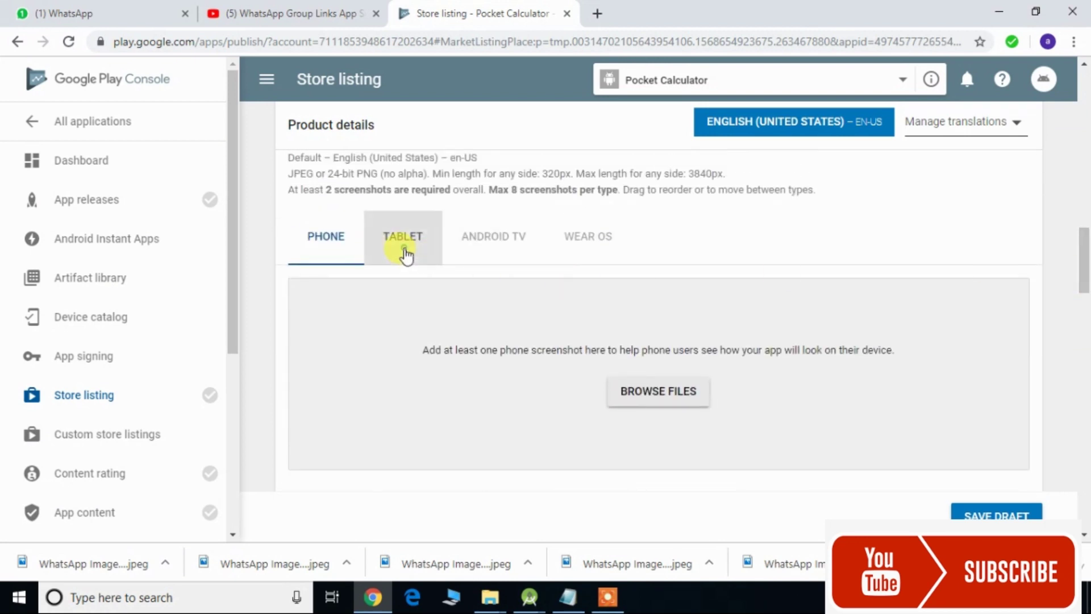
{"action": "left_click", "coordinate": [341, 250]}
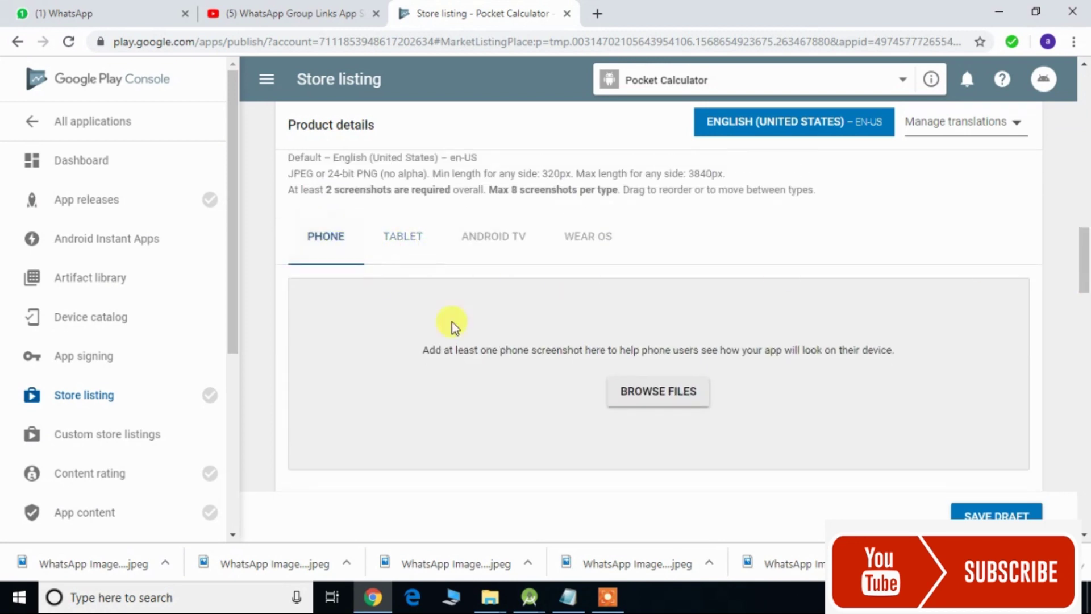
- Select Screenshot (3) through Screenshot (8) on the Desktop and upload them as phone screenshots
{"action": "left_click", "coordinate": [631, 391]}
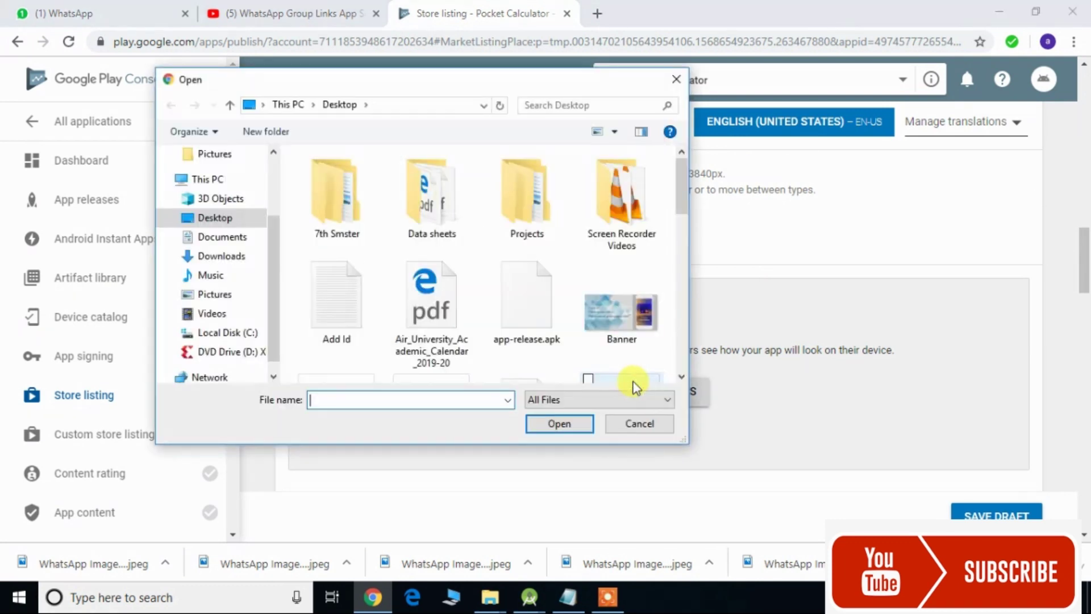
{"action": "left_click_drag", "start_coordinate": [682, 214], "coordinate": [684, 344]}
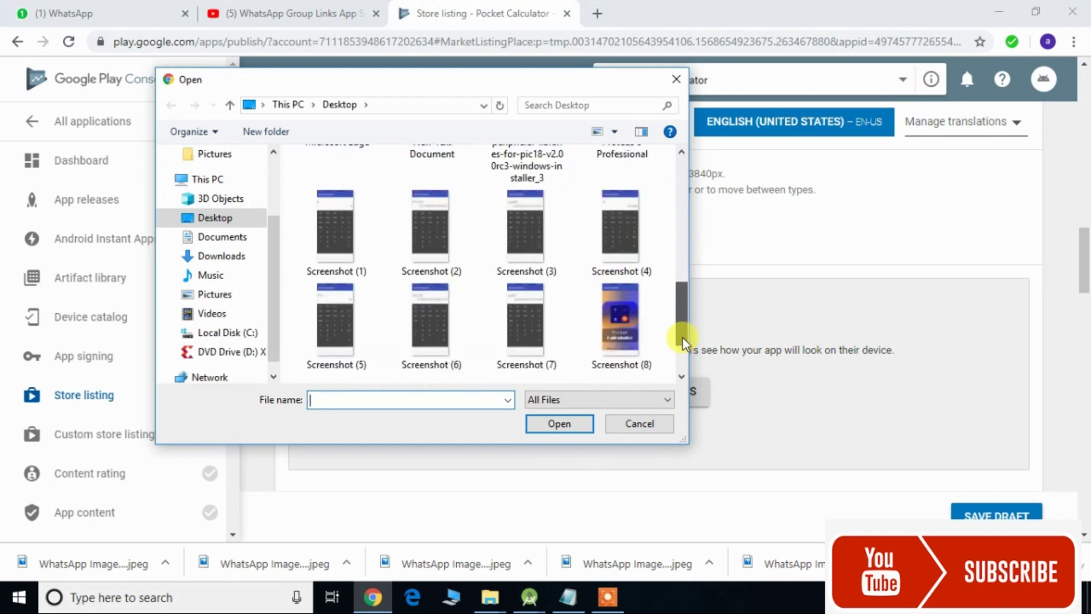
{"action": "left_click", "coordinate": [653, 354]}
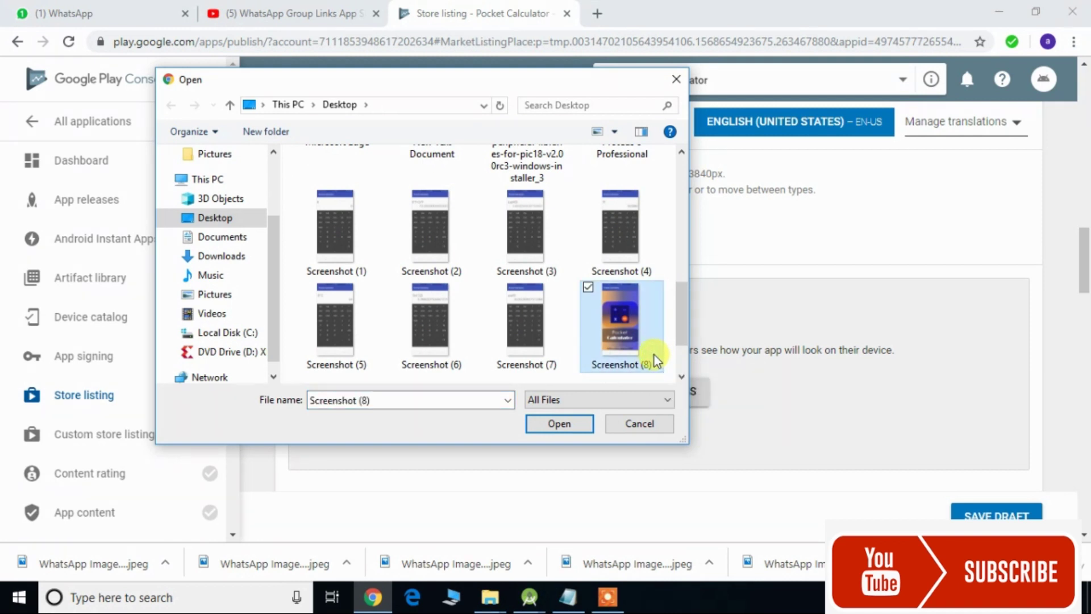
{"action": "left_click", "coordinate": [548, 341], "text": "ctrl"}
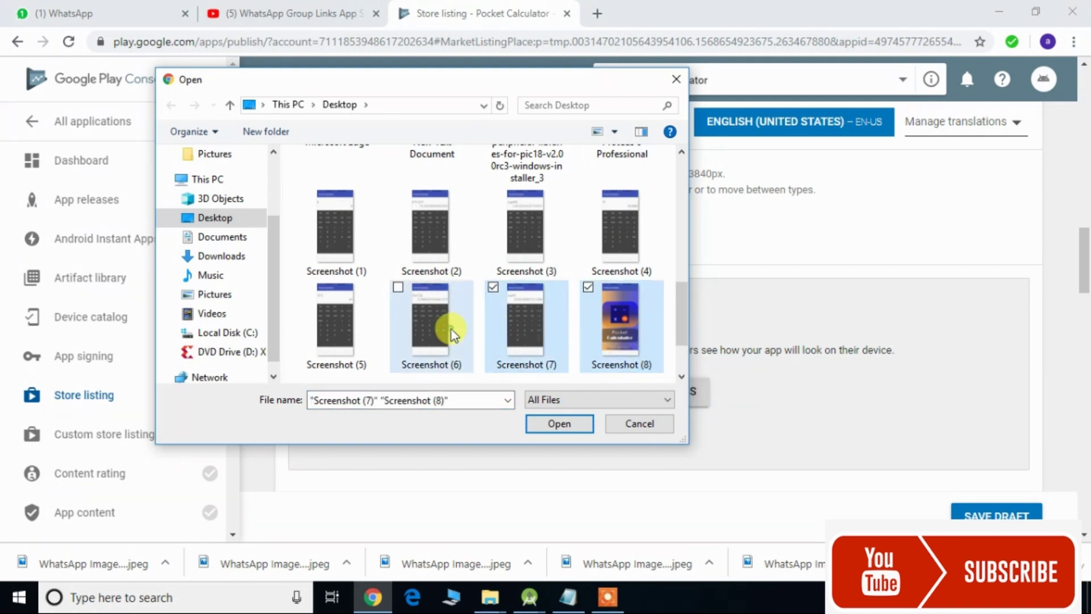
{"action": "left_click", "coordinate": [451, 329], "text": "ctrl"}
{"action": "left_click", "coordinate": [362, 326], "text": "ctrl"}
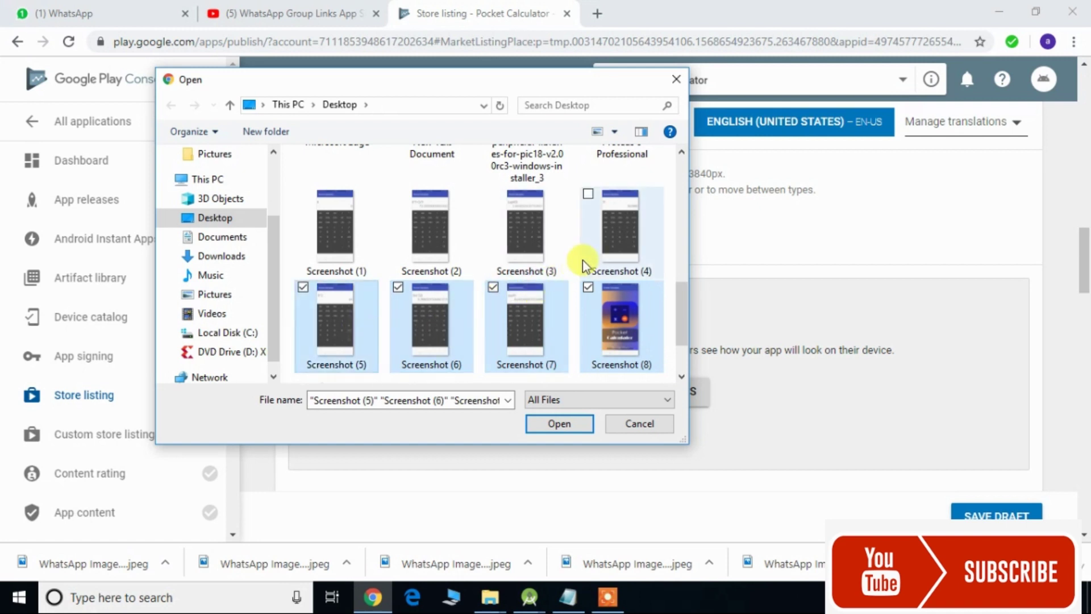
{"action": "left_click", "coordinate": [601, 254], "text": "ctrl"}
{"action": "left_click", "coordinate": [554, 252], "text": "ctrl"}
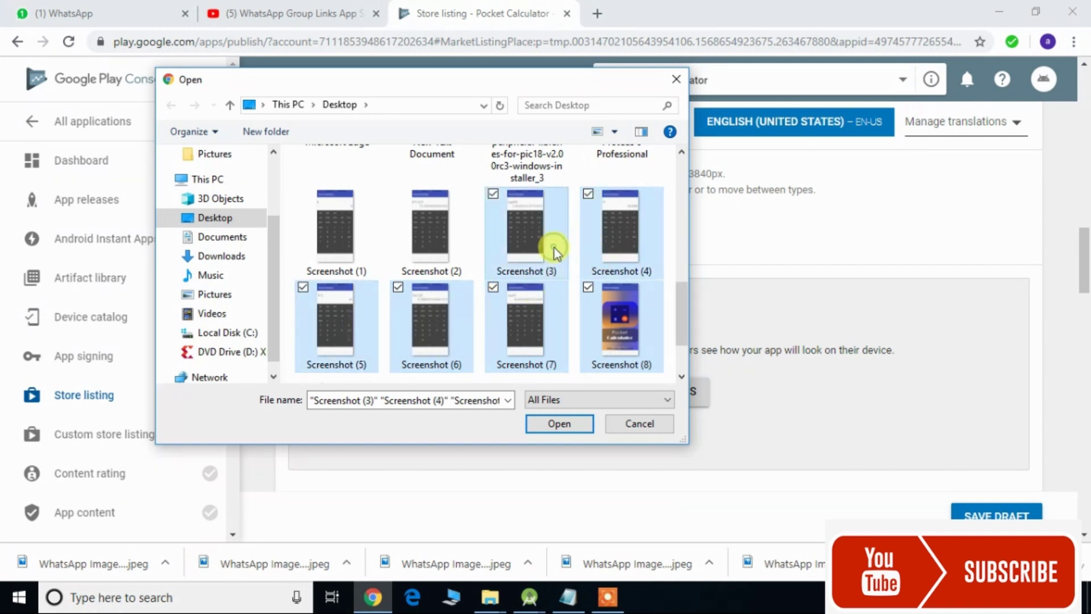
{"action": "left_click", "coordinate": [564, 423]}
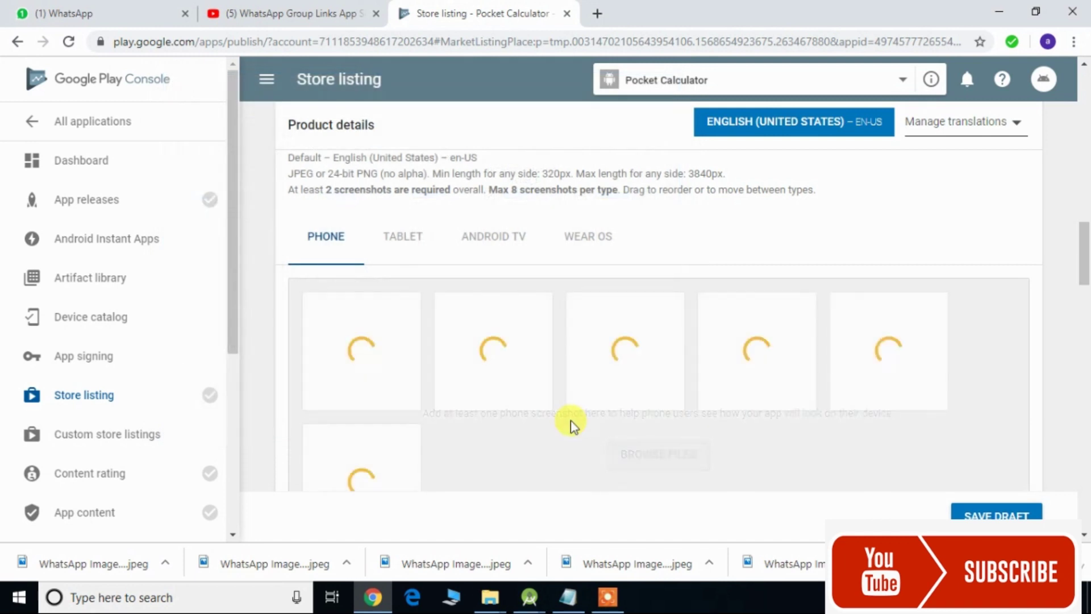
- Upload the Banner image from the Desktop as the feature graphic
{"action": "left_click_drag", "start_coordinate": [1083, 254], "coordinate": [1083, 320]}
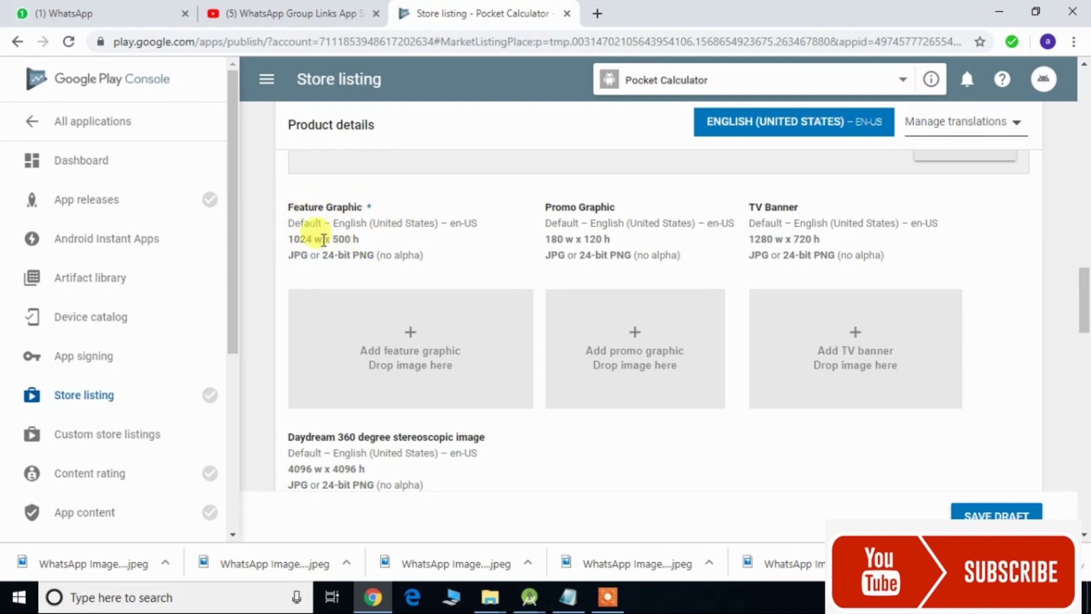
{"action": "left_click", "coordinate": [406, 342]}
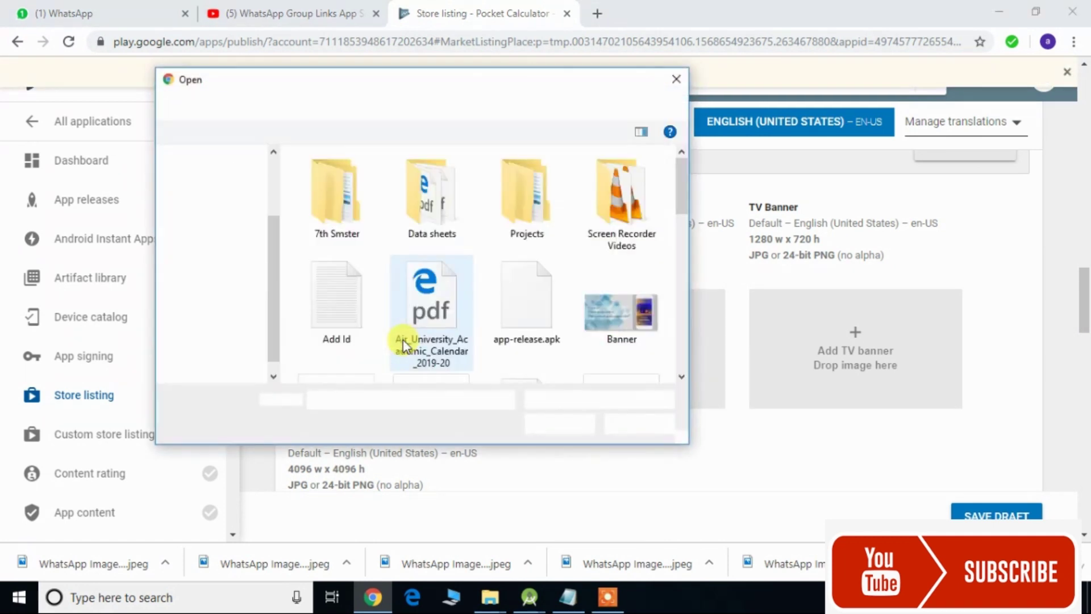
{"action": "left_click", "coordinate": [653, 293]}
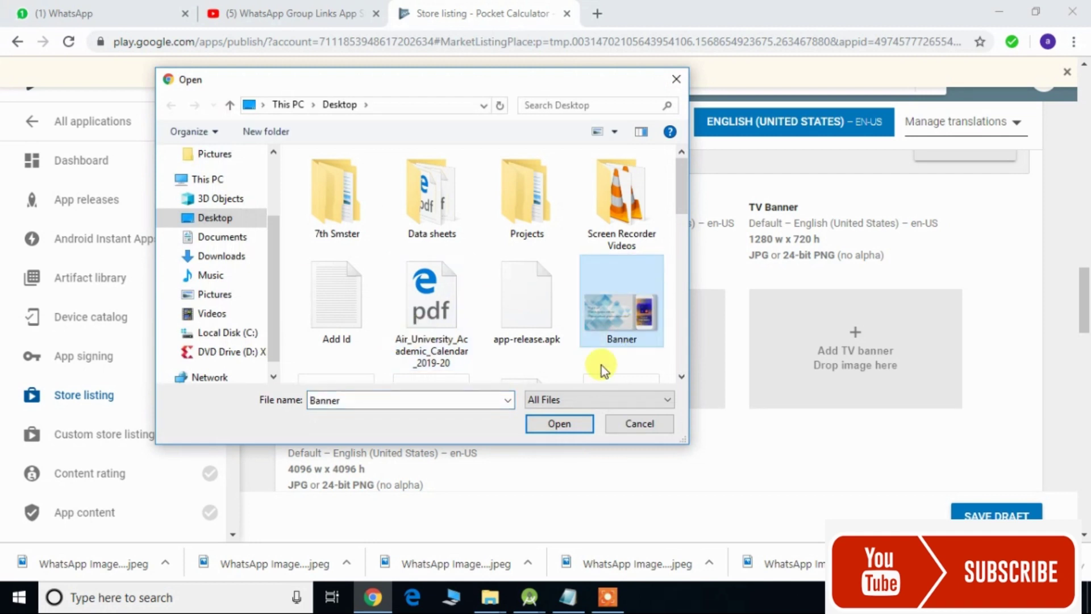
{"action": "left_click", "coordinate": [560, 420]}
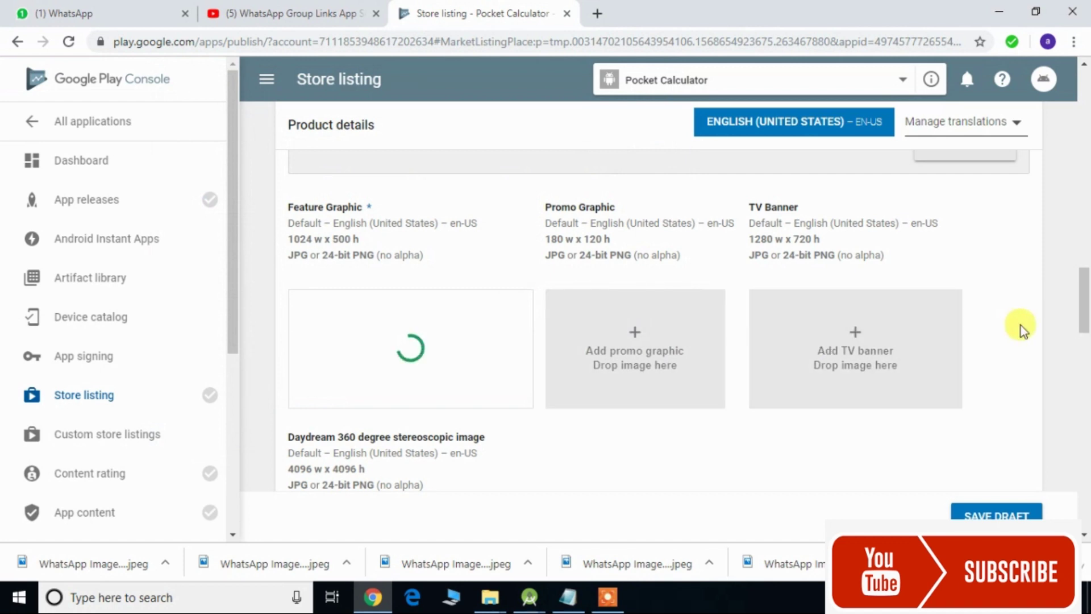
{"action": "left_click_drag", "start_coordinate": [1085, 315], "coordinate": [1086, 391]}
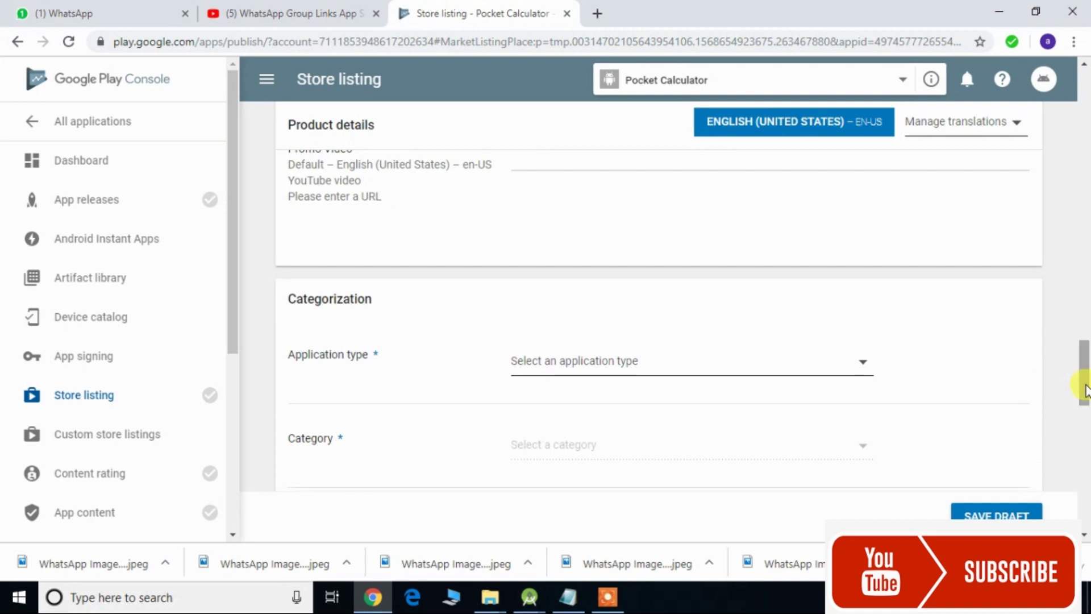
- Set the Application type to Applications and the Category to Education
{"action": "left_click", "coordinate": [852, 363]}
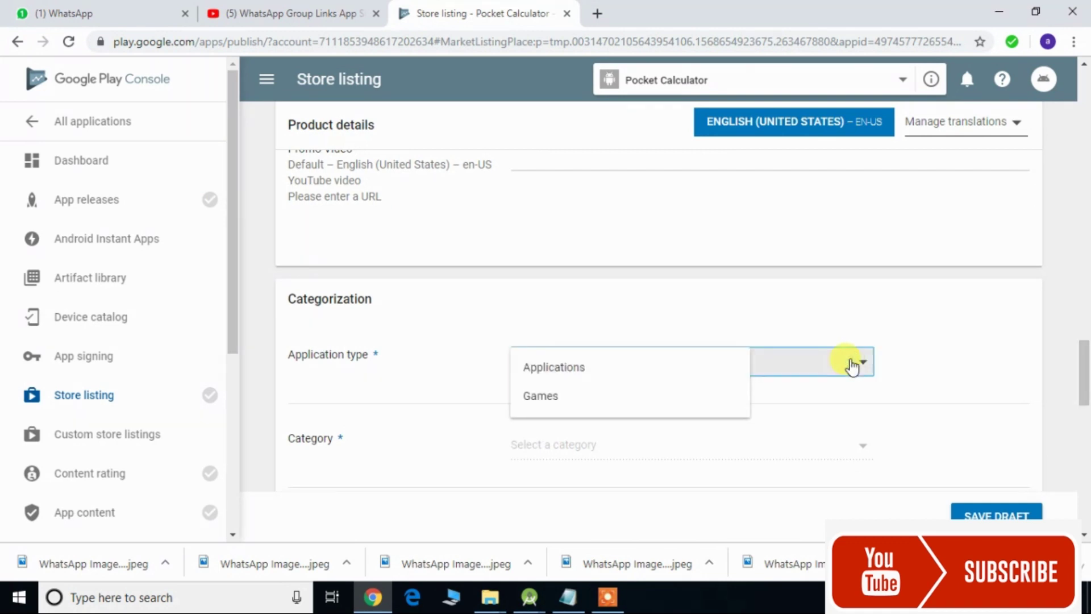
{"action": "left_click", "coordinate": [710, 379]}
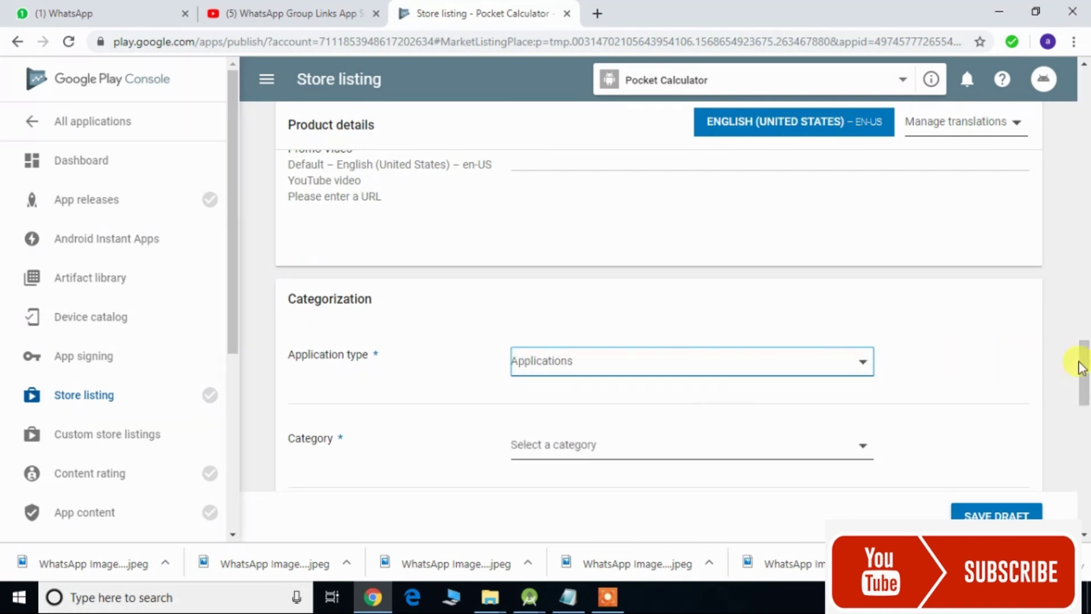
{"action": "left_click_drag", "start_coordinate": [1083, 369], "coordinate": [1084, 394]}
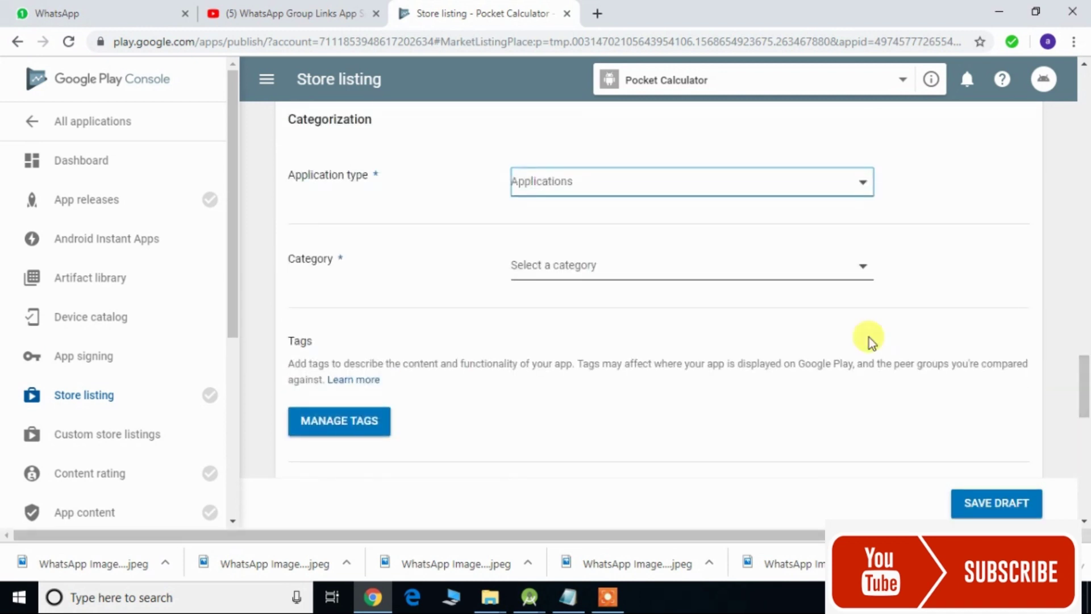
{"action": "left_click", "coordinate": [713, 275]}
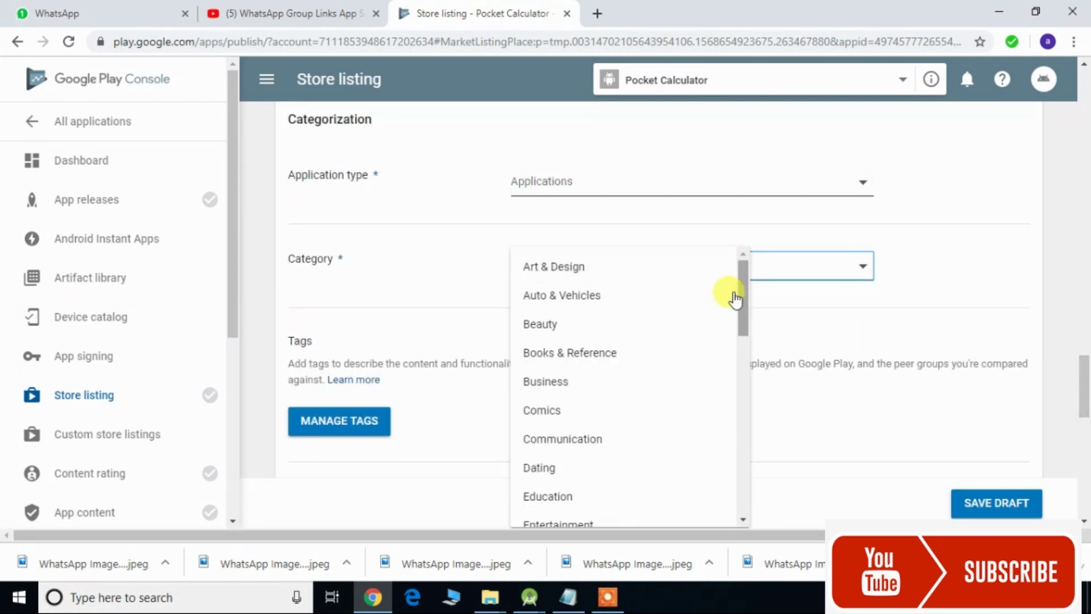
{"action": "scroll", "coordinate": [722, 301], "scroll_direction": "down", "scroll_amount": 2}
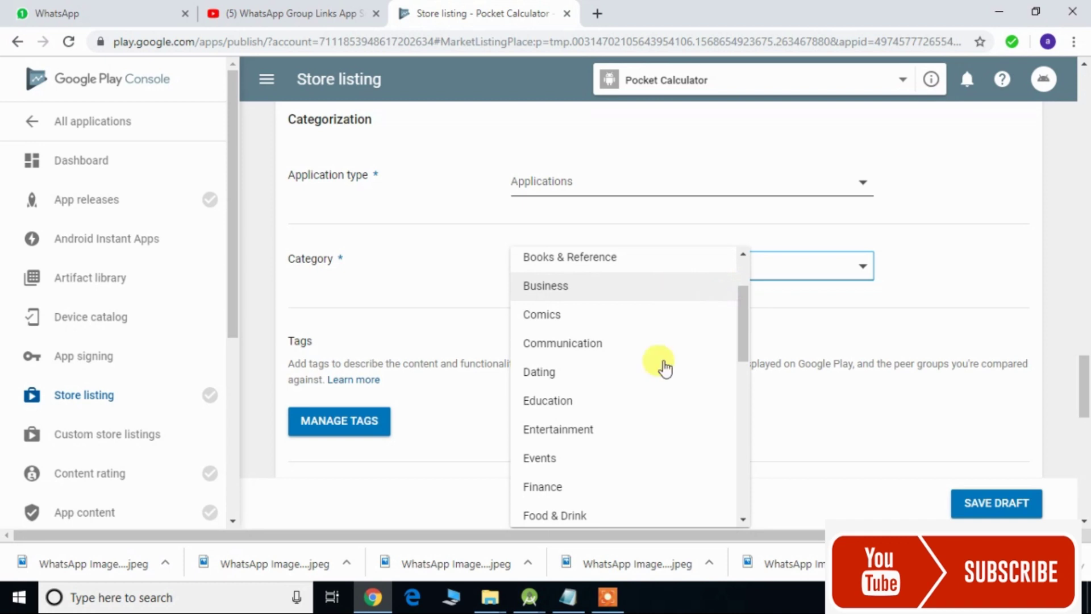
{"action": "left_click", "coordinate": [615, 410]}
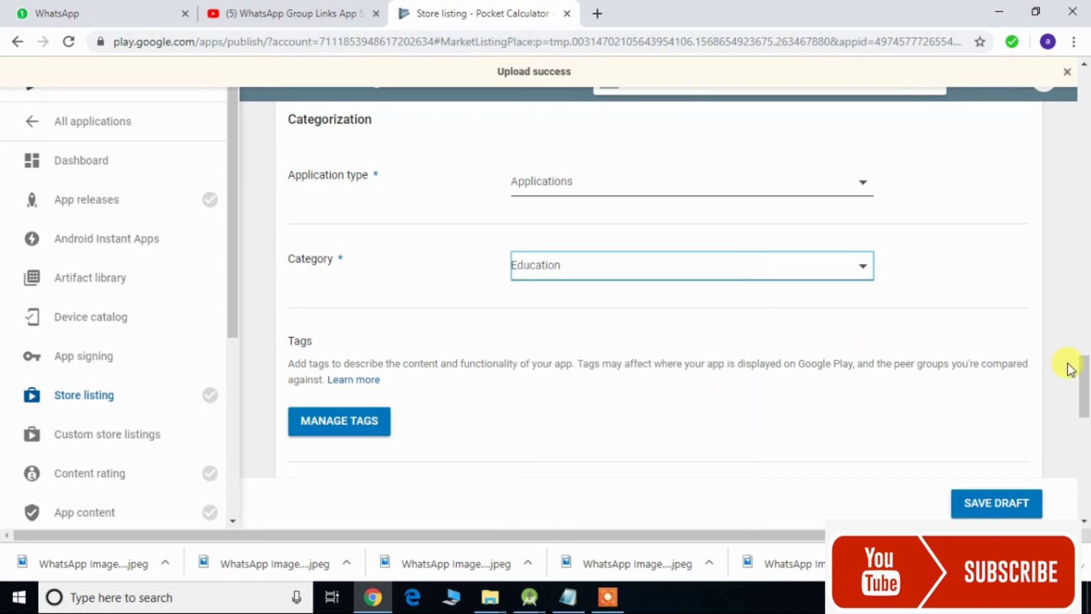
{"action": "left_click_drag", "start_coordinate": [1084, 375], "coordinate": [1085, 405]}
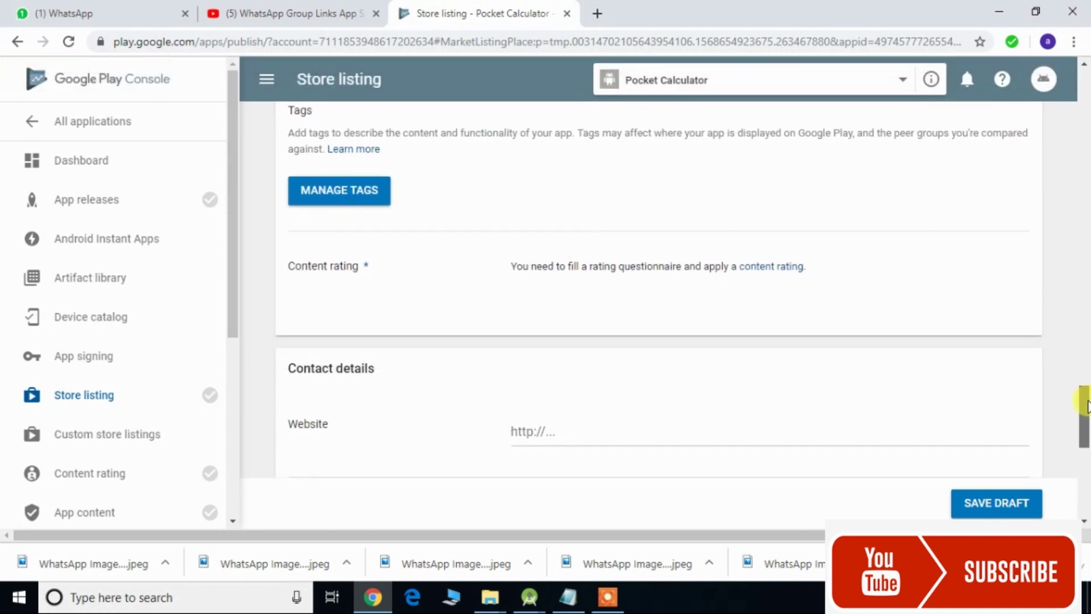
{"action": "left_click_drag", "start_coordinate": [1085, 407], "coordinate": [1086, 435]}
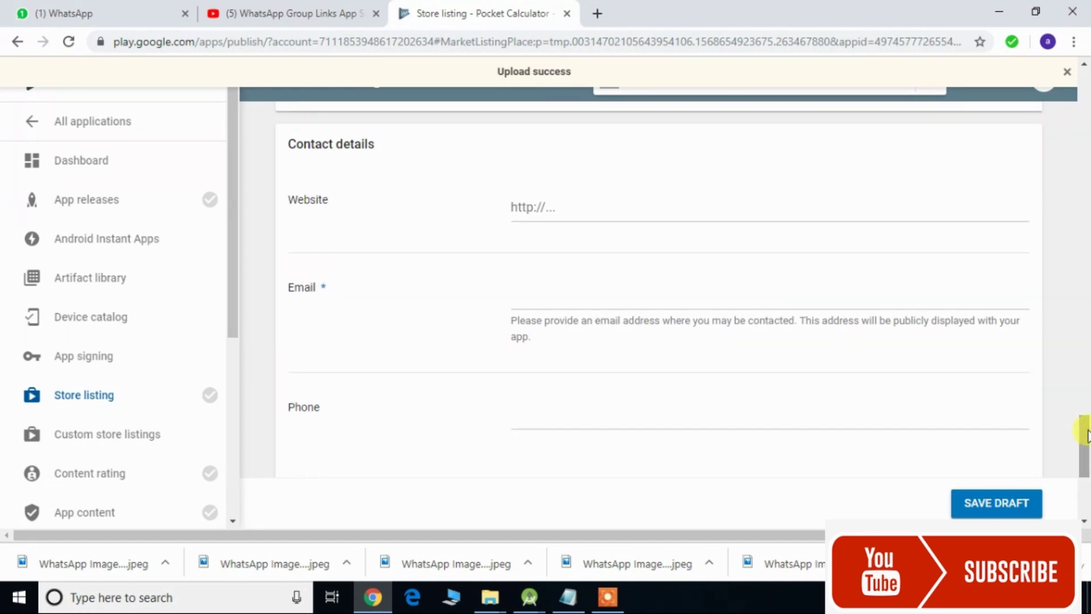
- Tick 'Not submitting a privacy policy URL at this time'
{"action": "left_click_drag", "start_coordinate": [1087, 436], "coordinate": [1086, 447]}
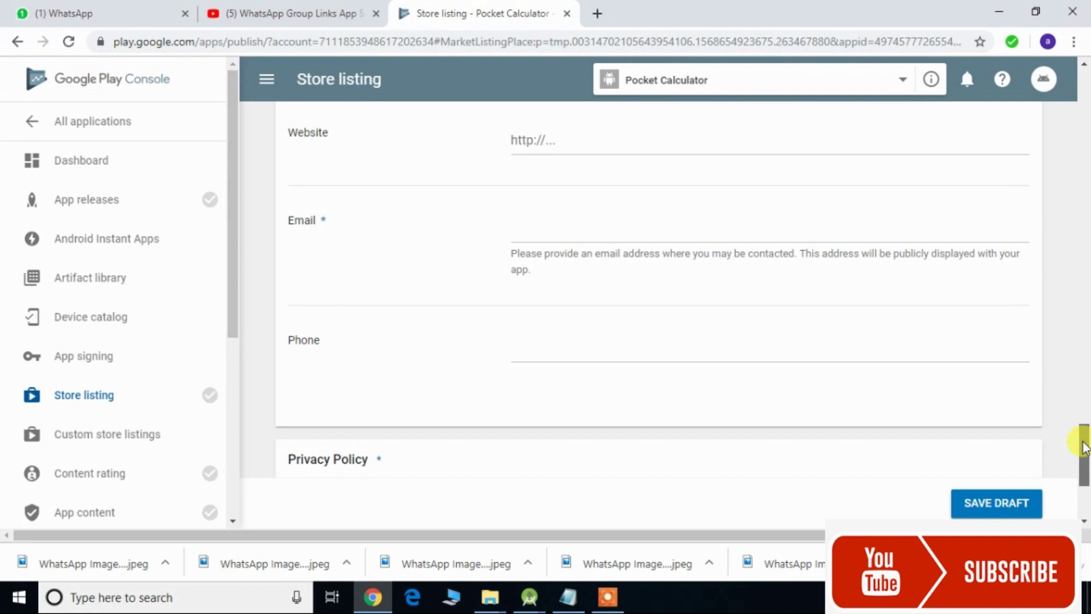
{"action": "left_click_drag", "start_coordinate": [1085, 447], "coordinate": [1083, 464]}
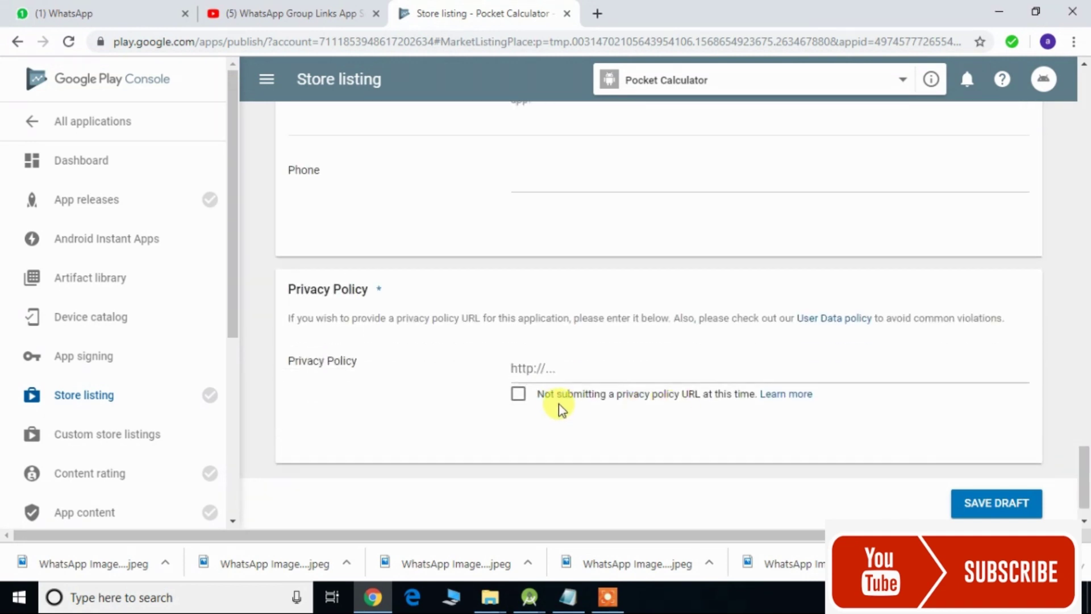
{"action": "left_click", "coordinate": [519, 394]}
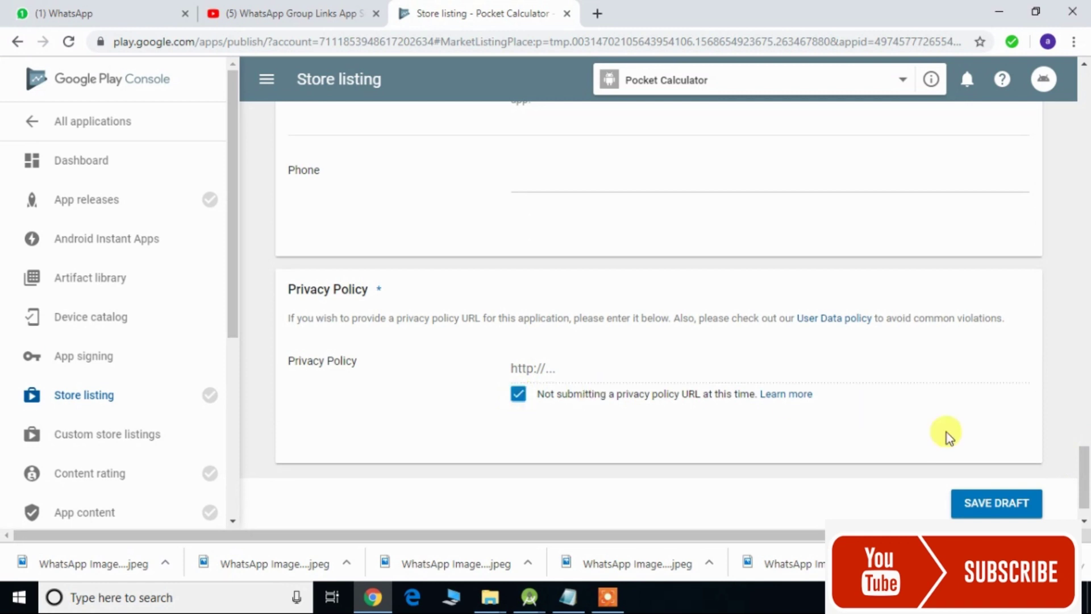
- Select the contact e-mail field and save the store listing draft, which returns an unexpected error
{"action": "left_click_drag", "start_coordinate": [1085, 485], "coordinate": [1083, 472]}
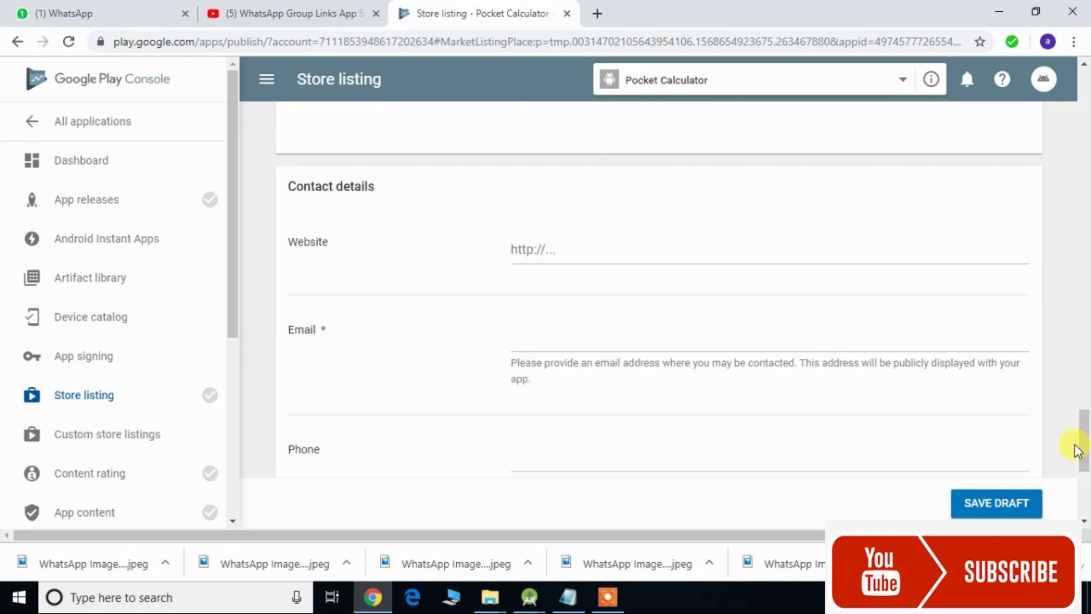
{"action": "left_click", "coordinate": [575, 346]}
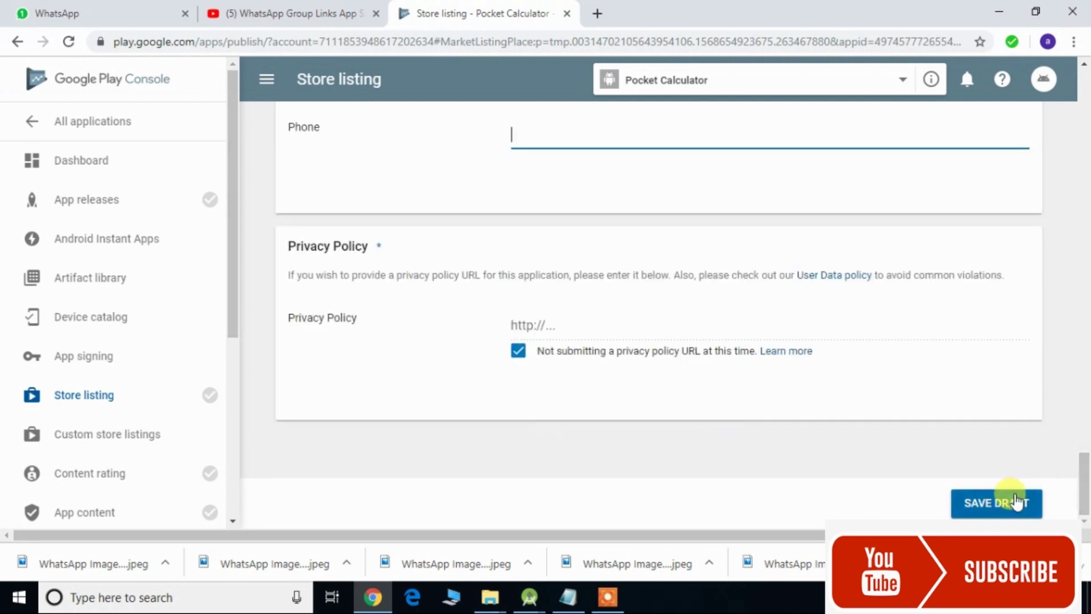
{"action": "left_click", "coordinate": [1017, 503]}
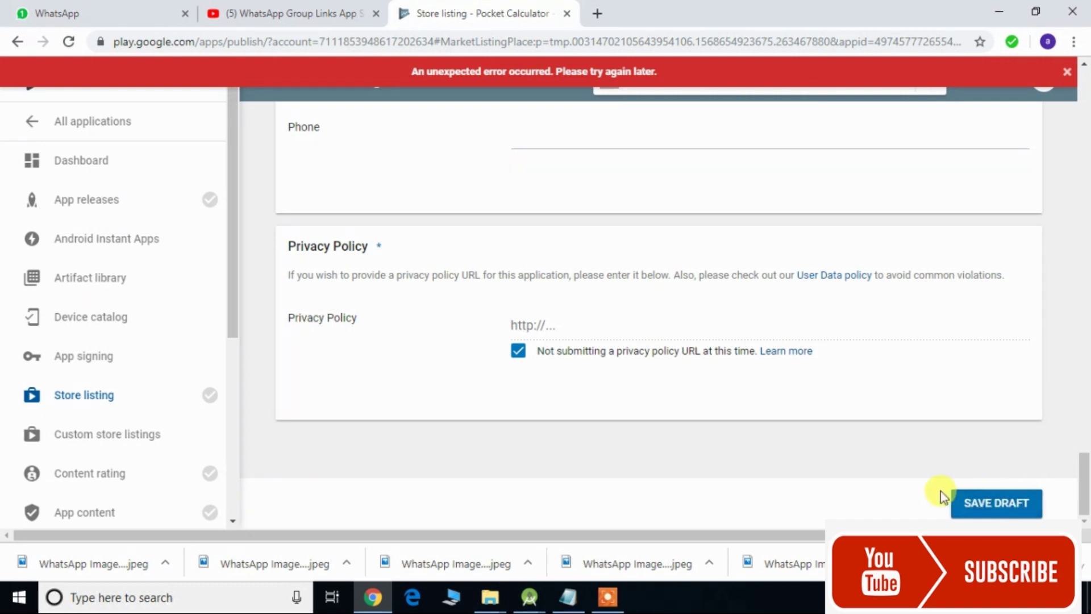
{"action": "scroll", "coordinate": [885, 244], "scroll_direction": "up", "scroll_amount": 8}
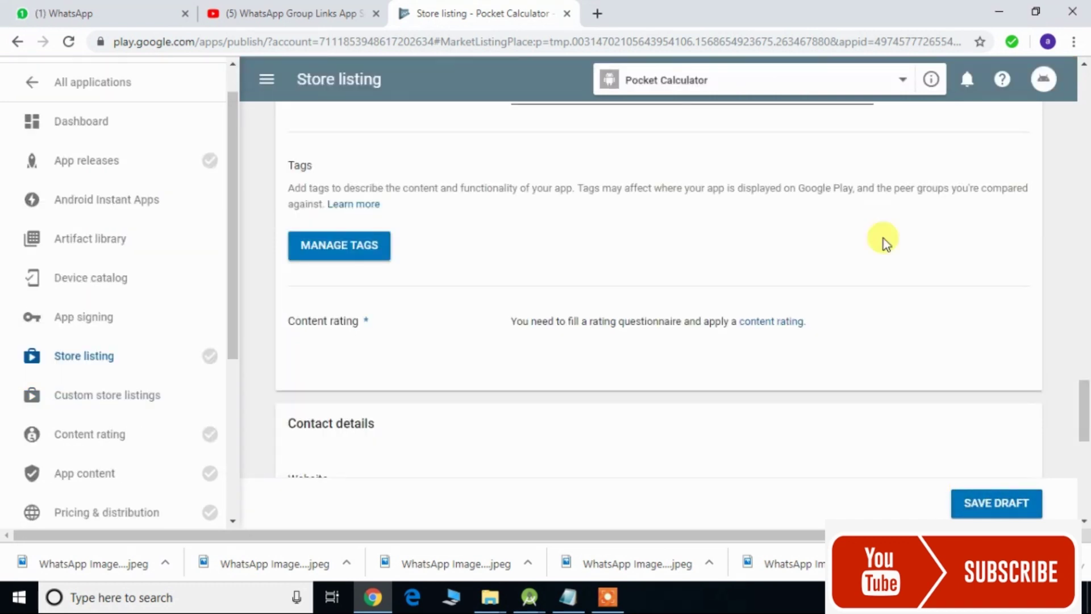
- Leave the unsaved listing for App releases and create a new production release
{"action": "left_click", "coordinate": [95, 167]}
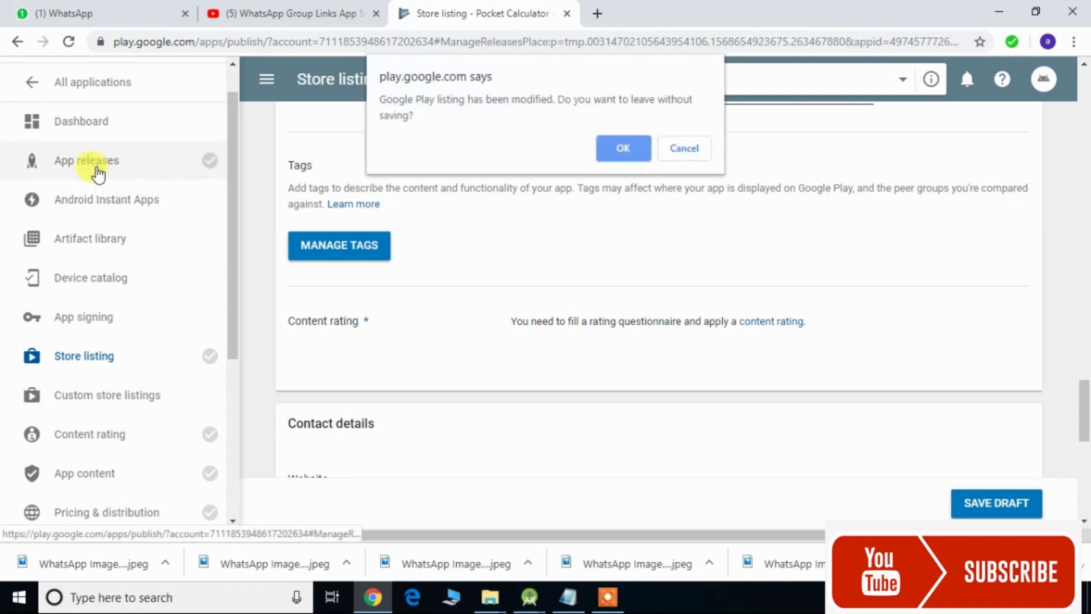
{"action": "left_click", "coordinate": [622, 149]}
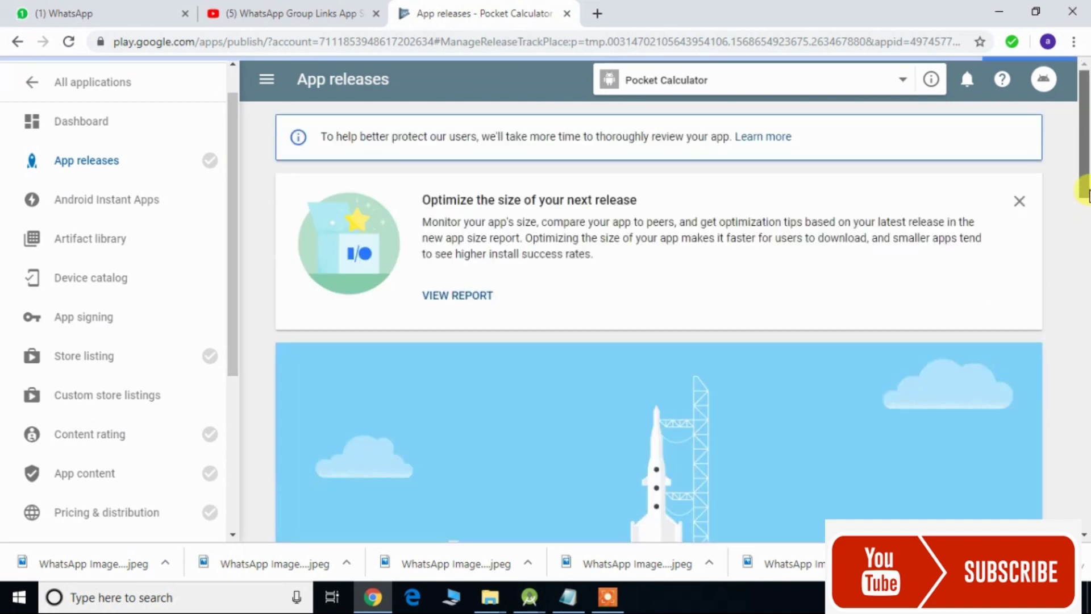
{"action": "left_click_drag", "start_coordinate": [1089, 190], "coordinate": [1084, 235]}
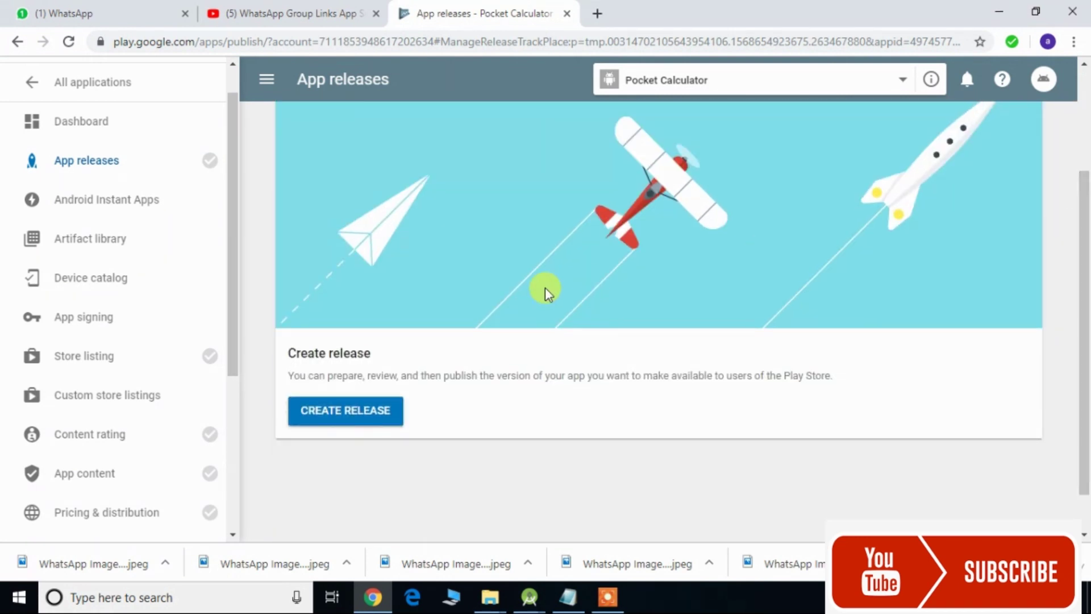
{"action": "left_click", "coordinate": [355, 414]}
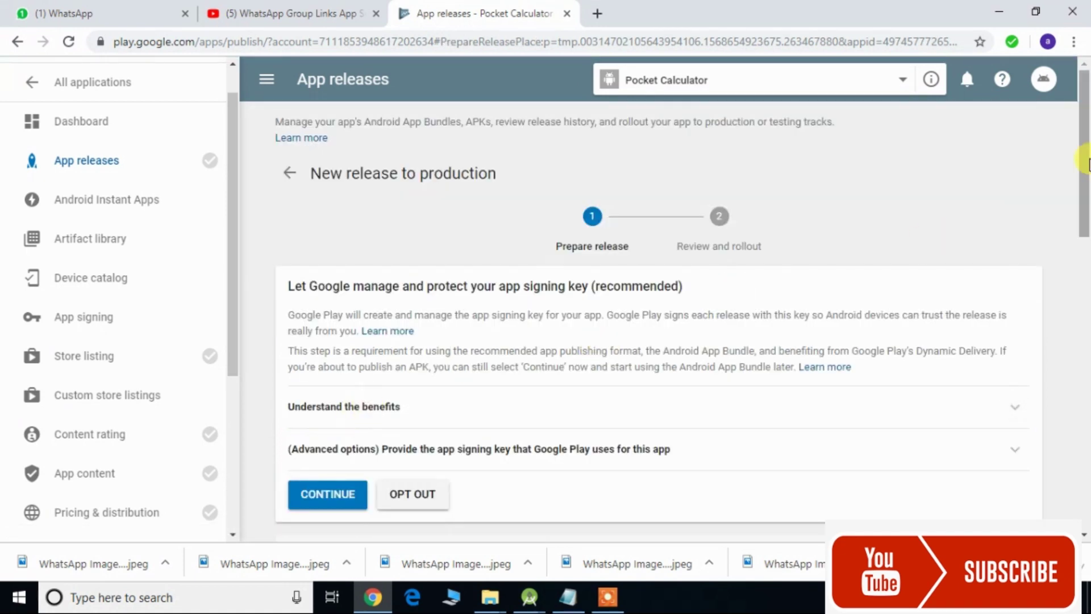
- Accept Google-managed app signing for the Pocket Calculator production release
{"action": "left_click_drag", "start_coordinate": [1087, 165], "coordinate": [1086, 212]}
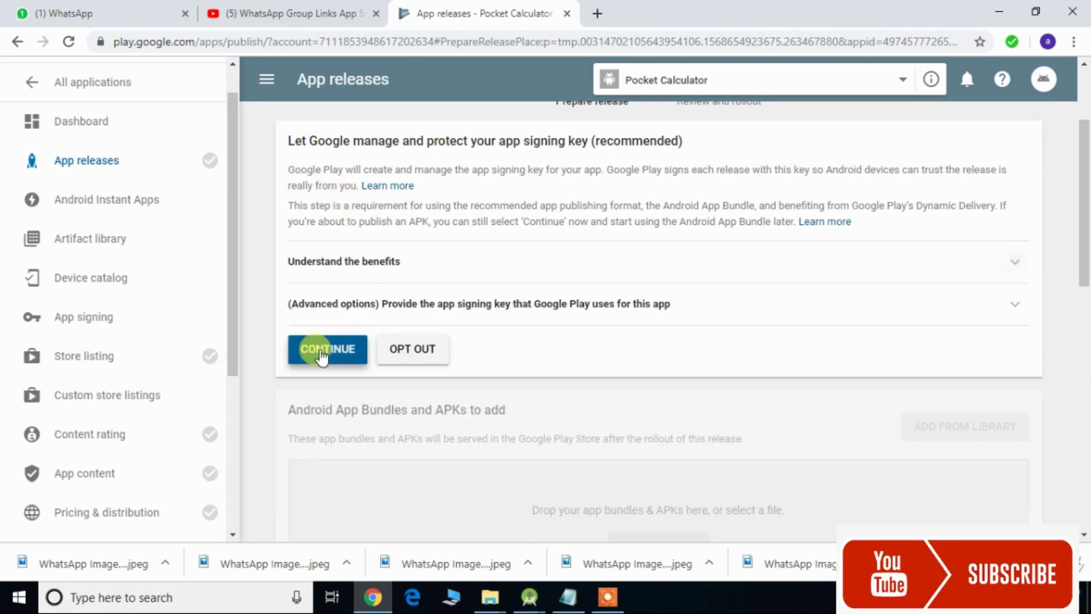
{"action": "left_click", "coordinate": [320, 353]}
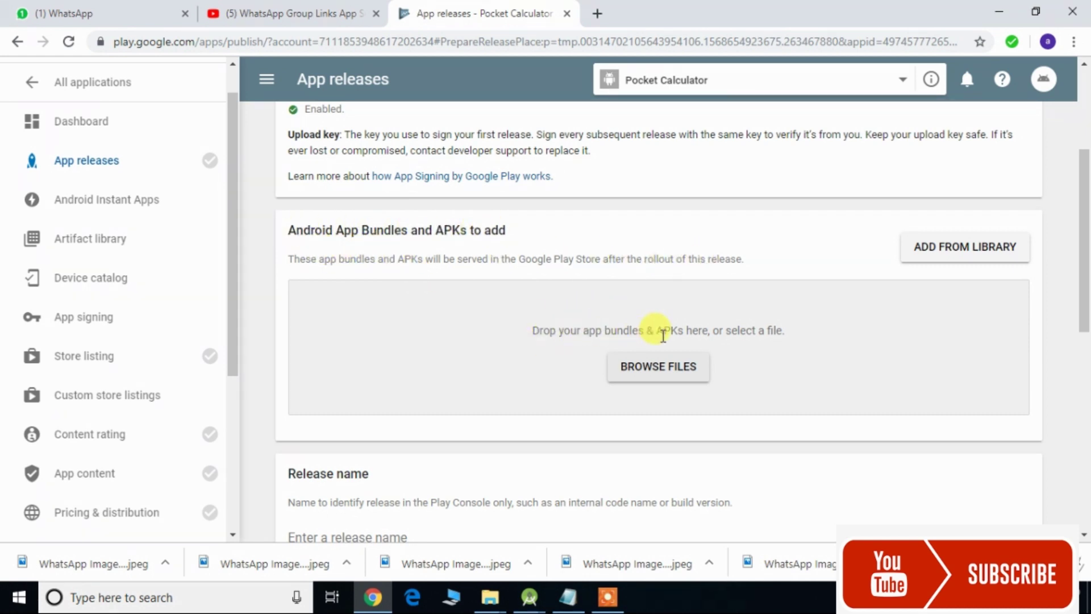
- Upload app-release.apk from the Desktop and enter 1.0 as the release name
{"action": "left_click", "coordinate": [676, 366]}
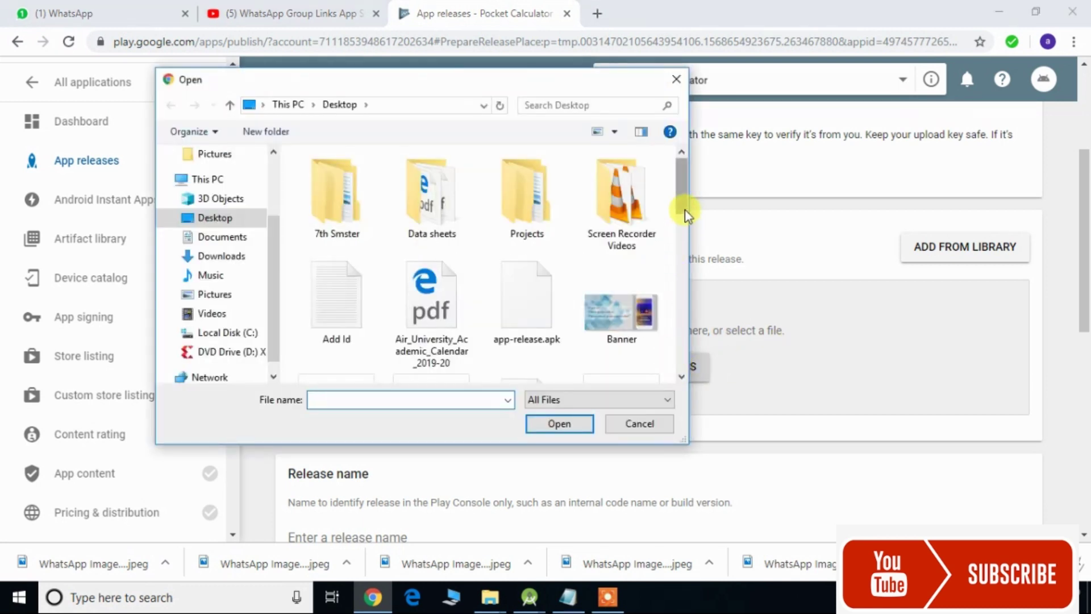
{"action": "double_click", "coordinate": [551, 286]}
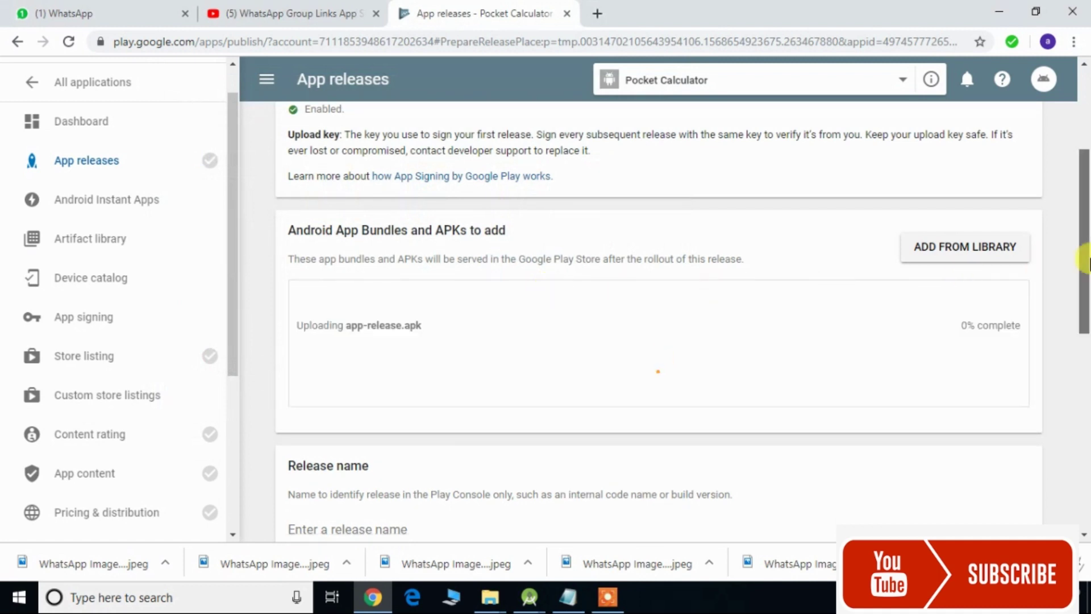
{"action": "left_click_drag", "start_coordinate": [1088, 262], "coordinate": [1088, 337]}
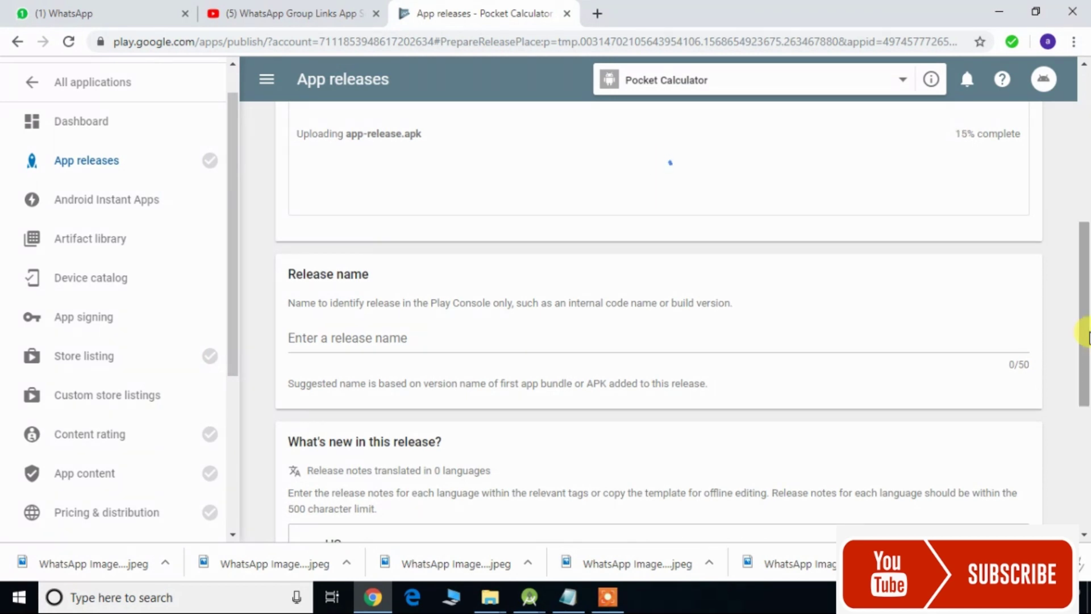
{"action": "left_click", "coordinate": [725, 335]}
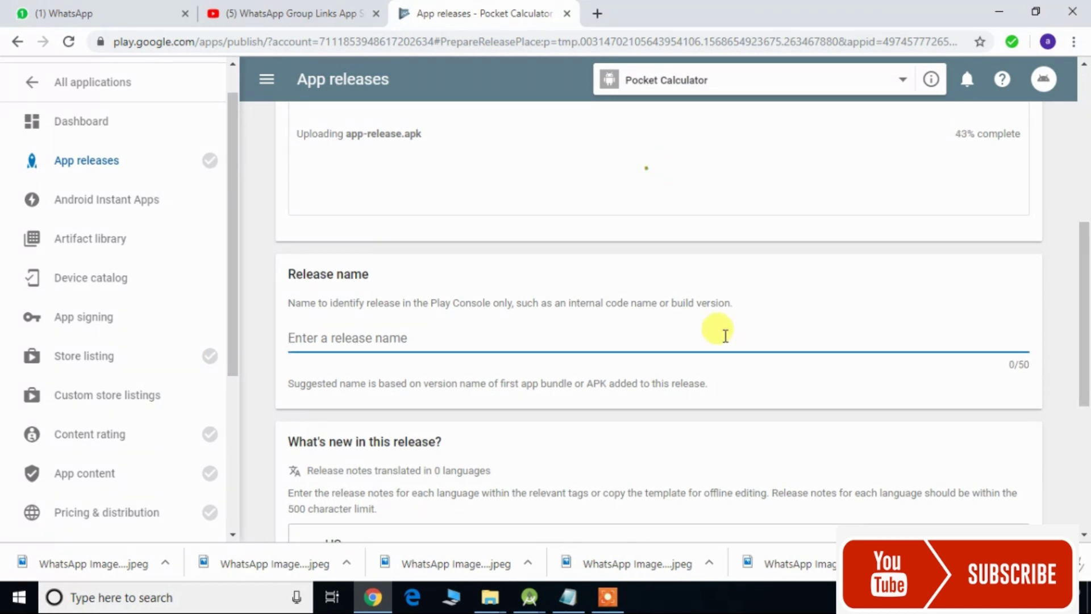
{"action": "type", "text": "1."}
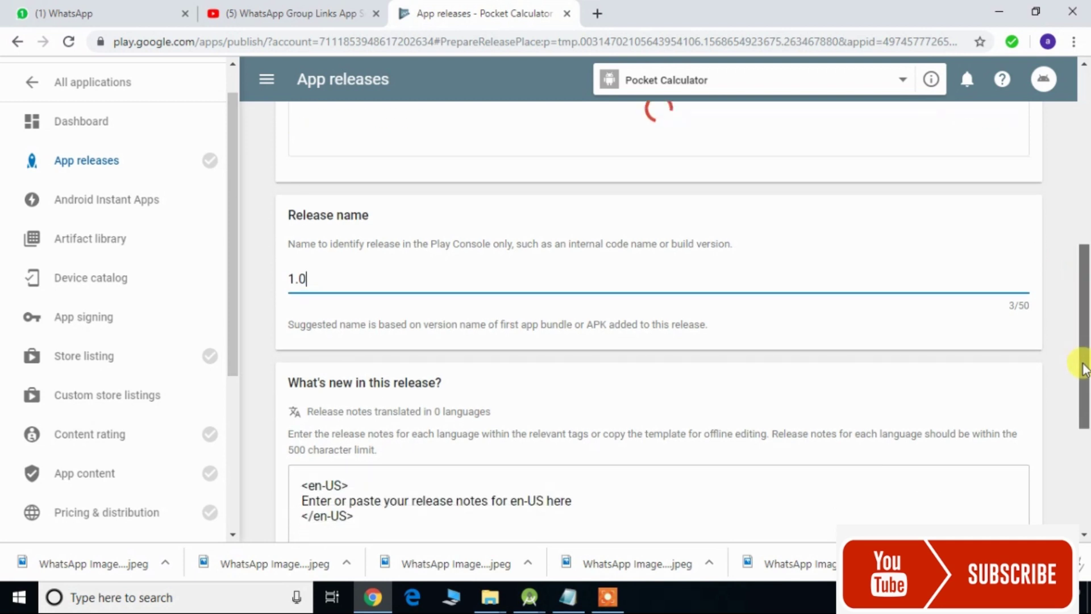
{"action": "left_click_drag", "start_coordinate": [1084, 363], "coordinate": [1084, 299]}
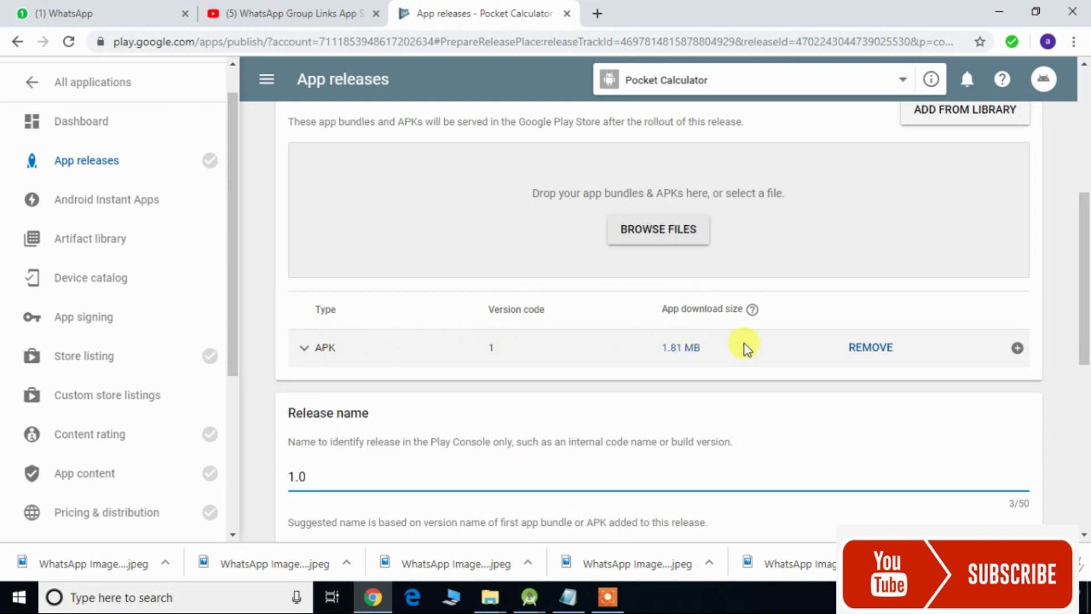
{"action": "left_click_drag", "start_coordinate": [1085, 307], "coordinate": [1085, 352]}
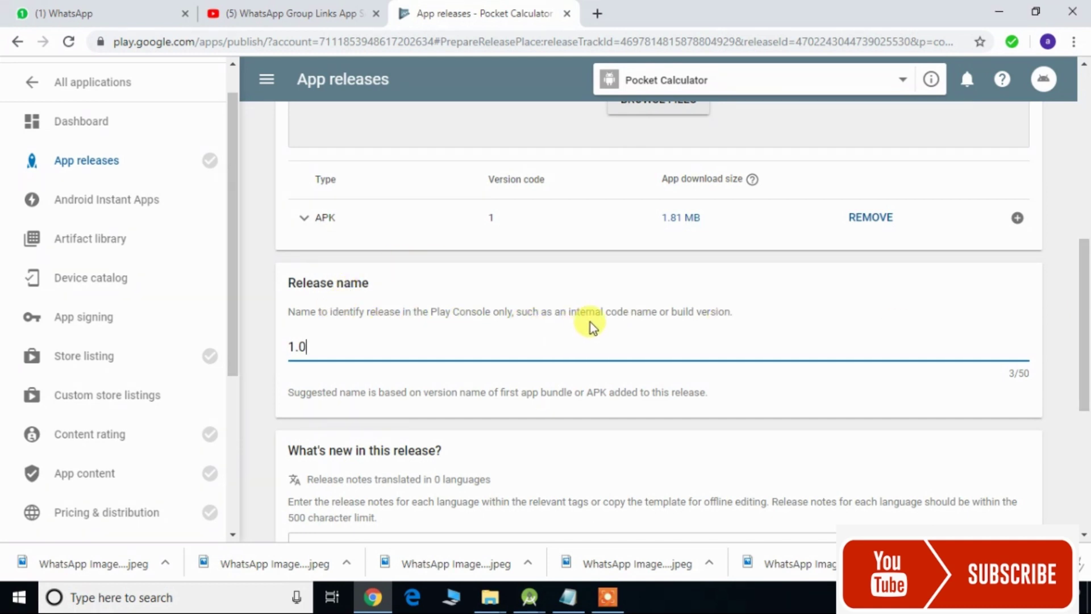
{"action": "scroll", "coordinate": [590, 322], "scroll_direction": "down", "scroll_amount": 1}
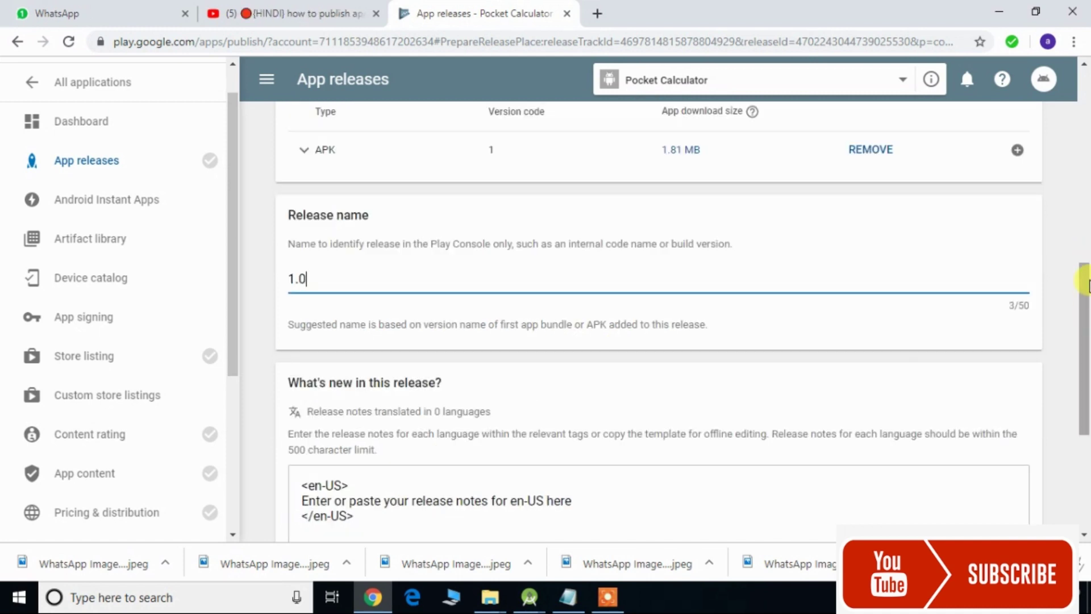
{"action": "left_click_drag", "start_coordinate": [1085, 297], "coordinate": [1085, 352]}
{"action": "scroll", "coordinate": [1084, 176], "scroll_direction": "up", "scroll_amount": 3}
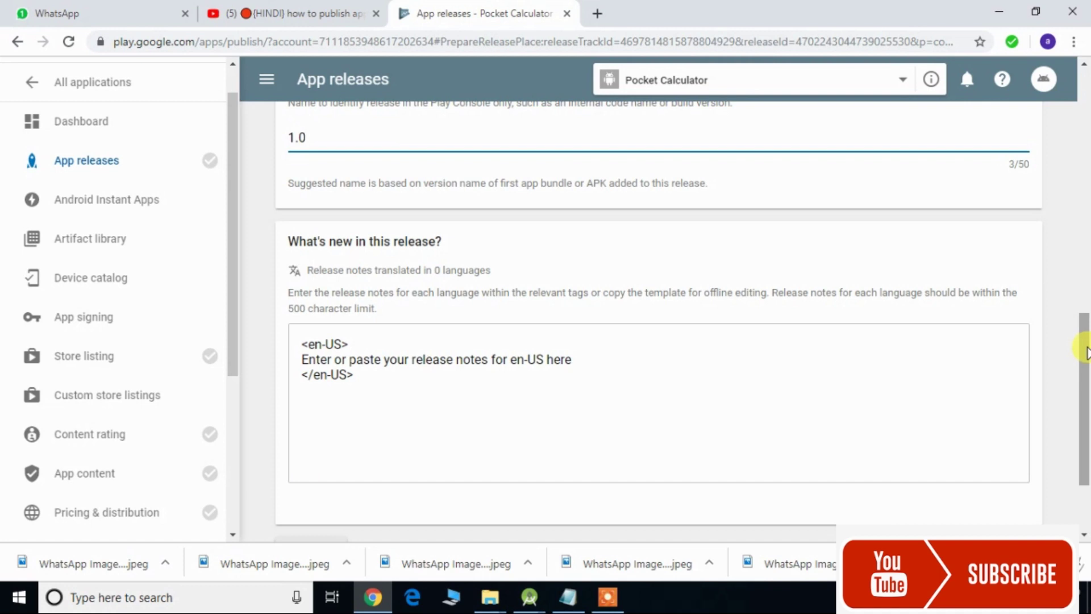
{"action": "left_click_drag", "start_coordinate": [1085, 353], "coordinate": [1085, 389]}
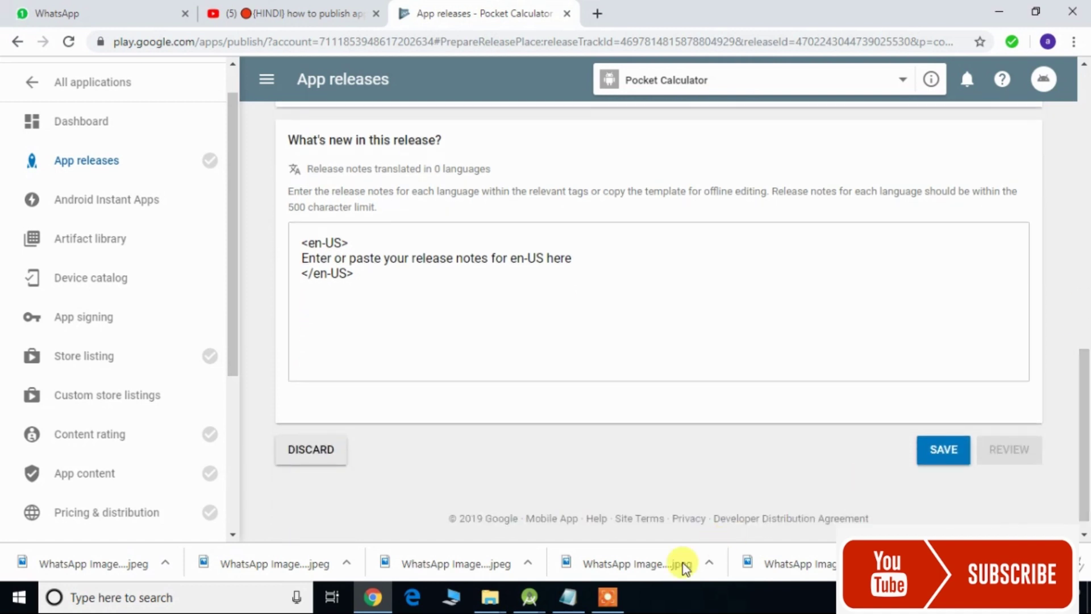
- Copy the Pocket Calculator short description sentence from Notepad, then return to Chrome
{"action": "left_click", "coordinate": [568, 596]}
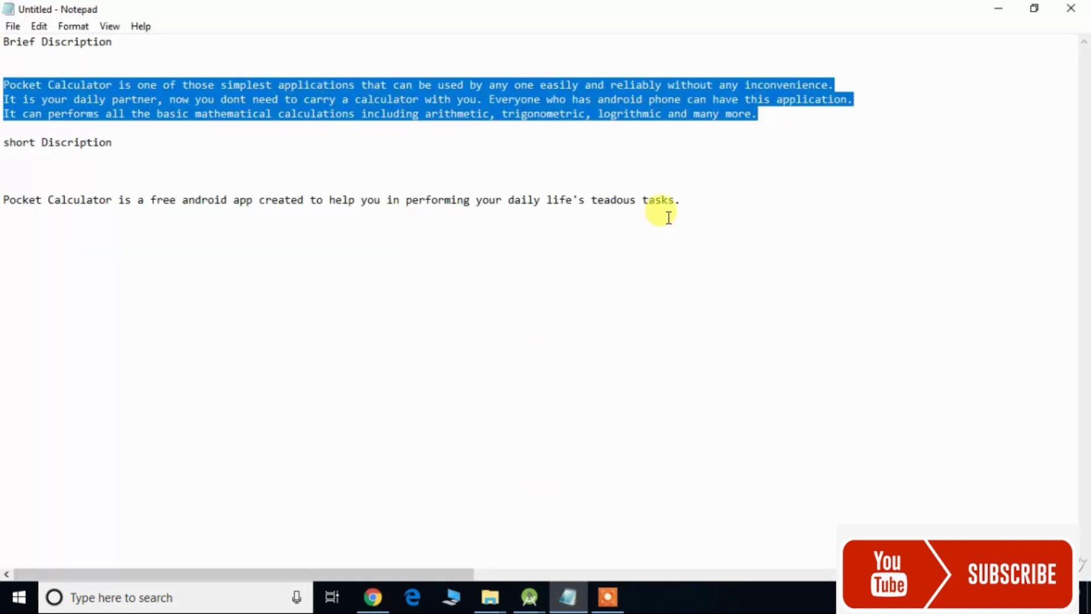
{"action": "left_click_drag", "start_coordinate": [686, 202], "coordinate": [3, 200]}
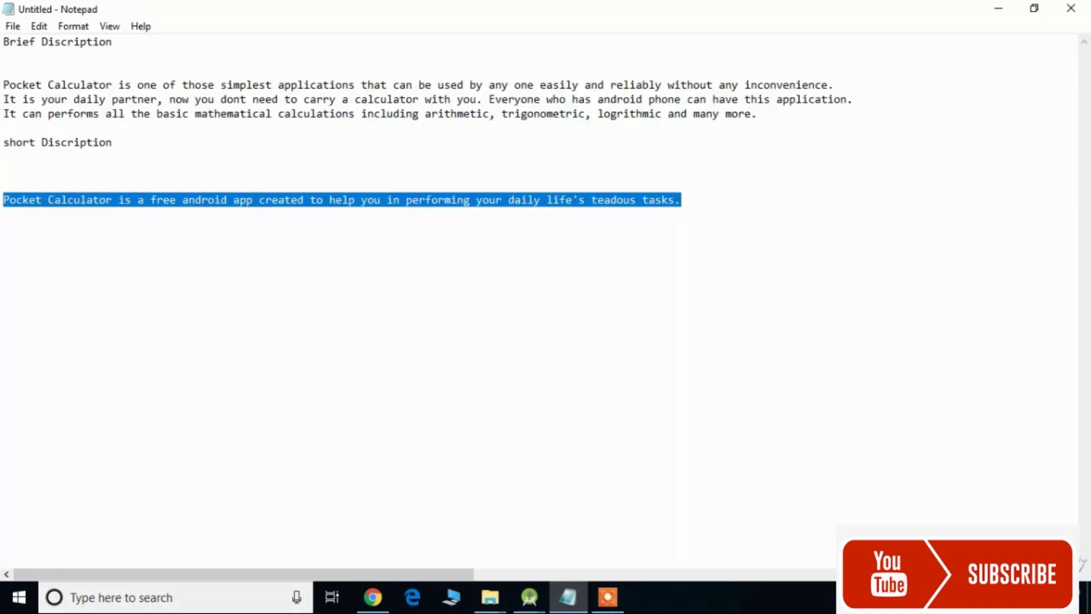
{"action": "left_click", "coordinate": [357, 608]}
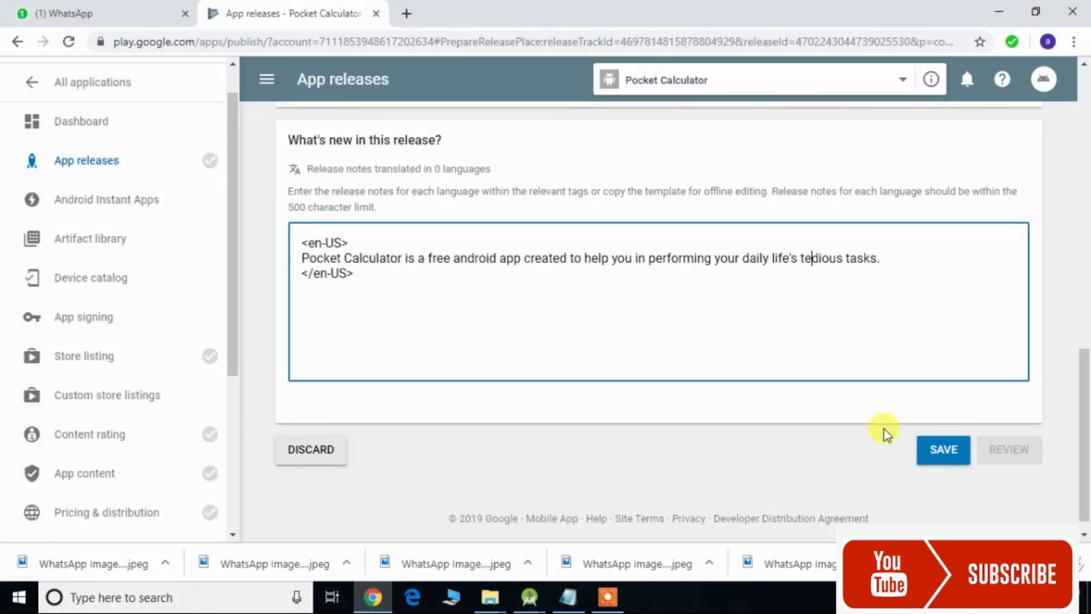
- Save the 1.0 release draft with its notes and go to the Store listing page
{"action": "left_click", "coordinate": [938, 449]}
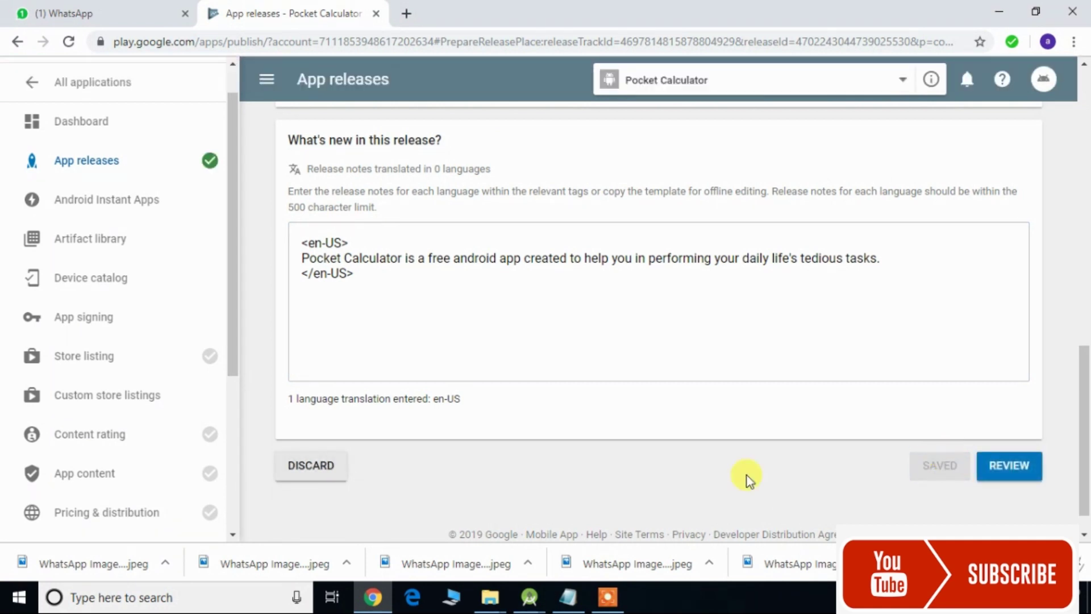
{"action": "left_click_drag", "start_coordinate": [1086, 434], "coordinate": [1086, 402]}
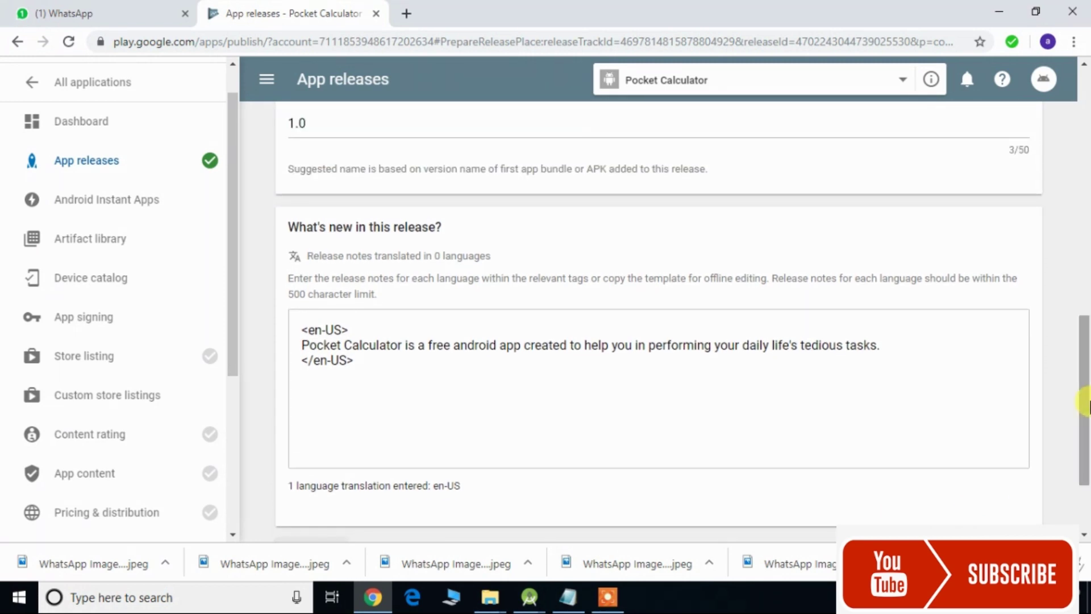
{"action": "left_click", "coordinate": [150, 354]}
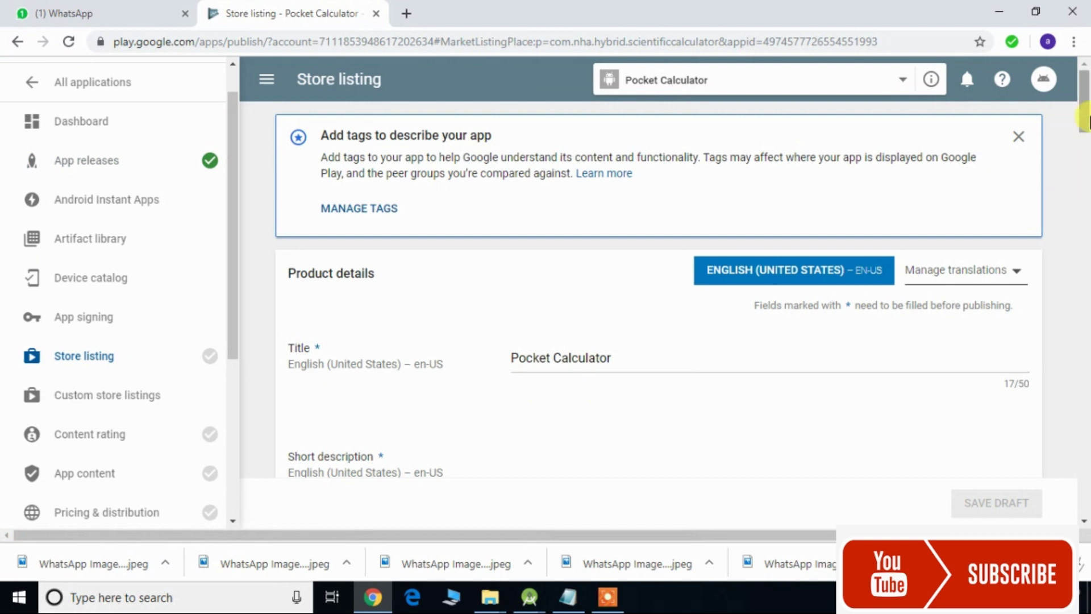
{"action": "mouse_move", "coordinate": [1087, 117]}
{"action": "left_mouse_down"}
{"action": "mouse_move", "coordinate": [1087, 143]}
{"action": "mouse_move", "coordinate": [1088, 112]}
{"action": "left_mouse_up"}
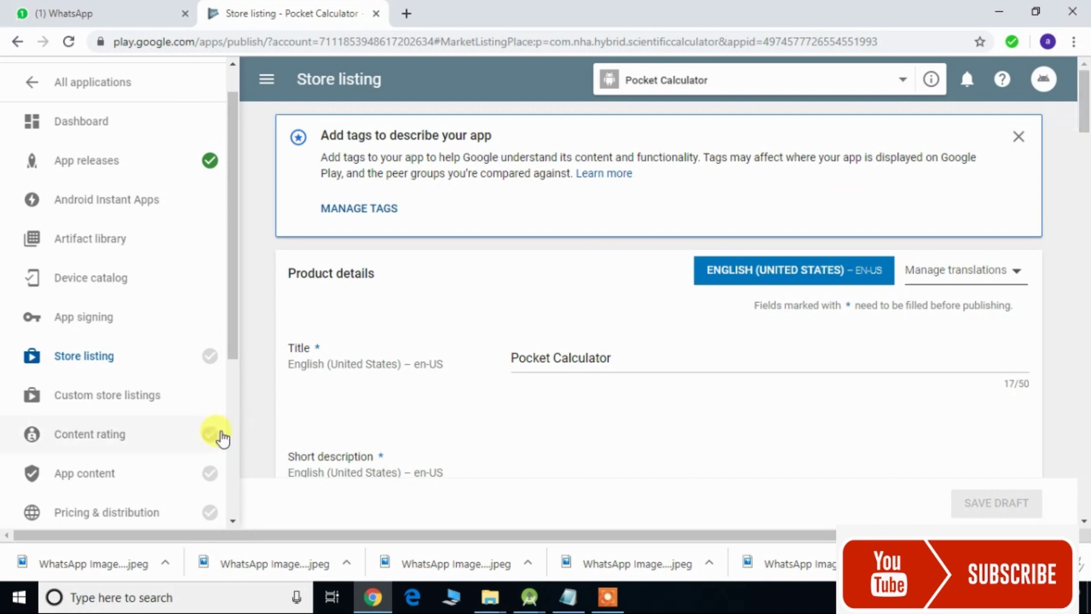
- Start the content rating questionnaire and enter the contact e-mail, pasting it into the confirmation field
{"action": "left_click", "coordinate": [174, 435]}
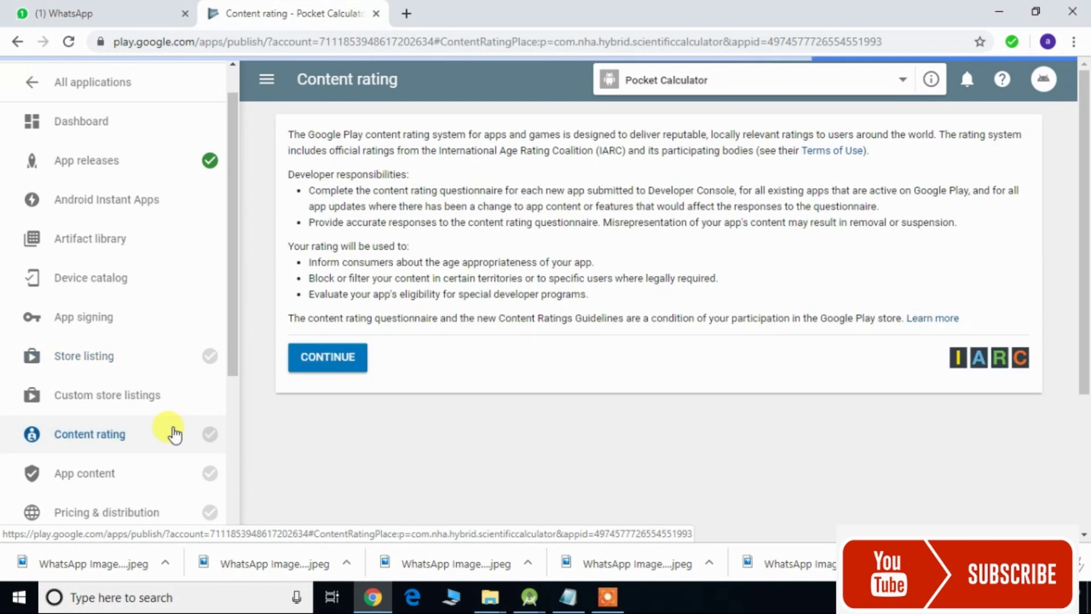
{"action": "left_click", "coordinate": [323, 357]}
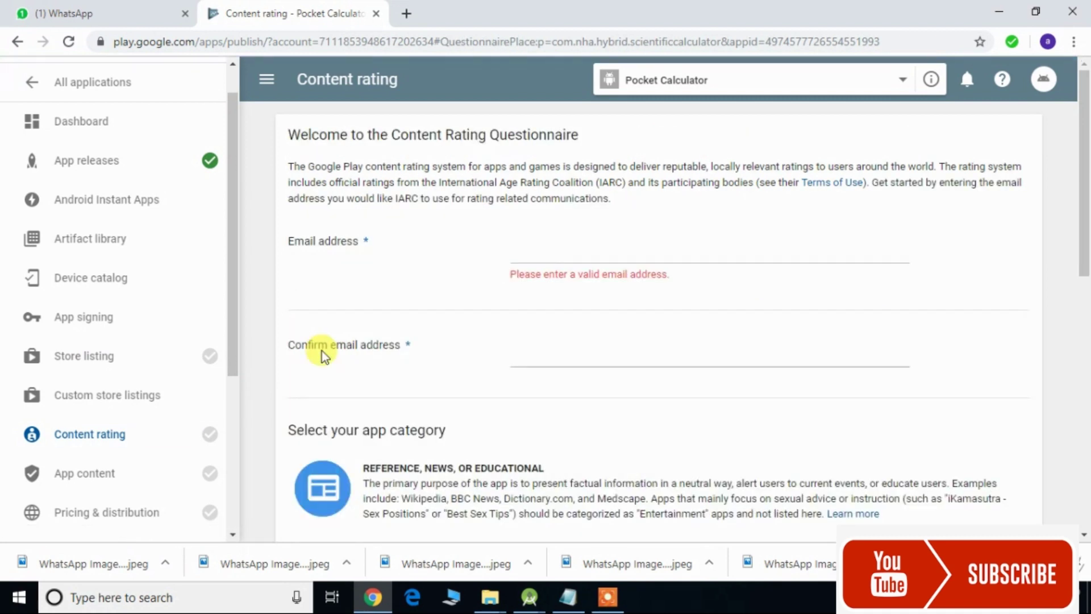
{"action": "left_click", "coordinate": [544, 253]}
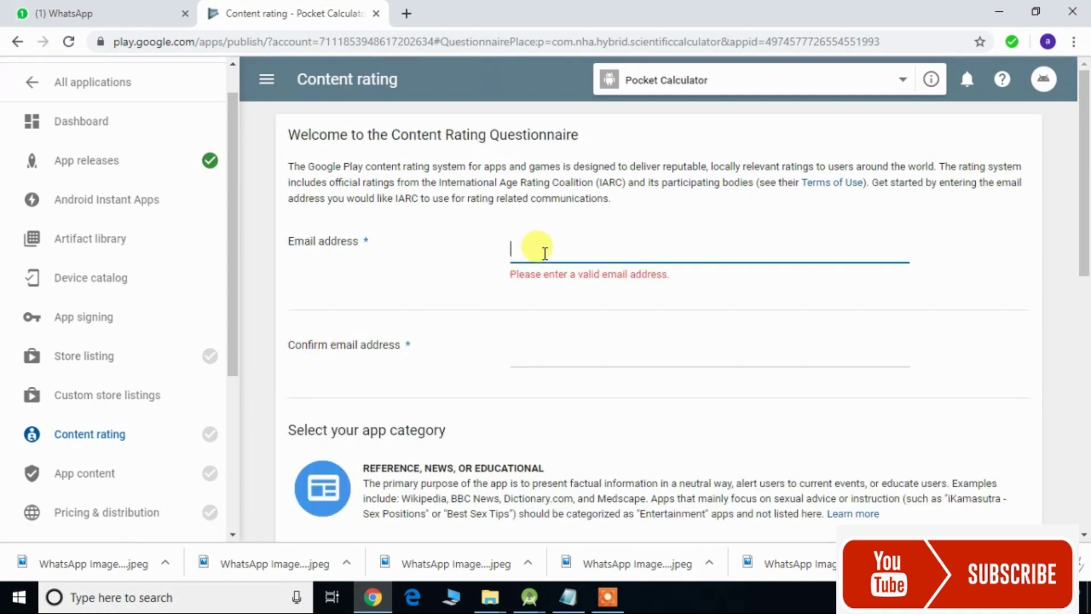
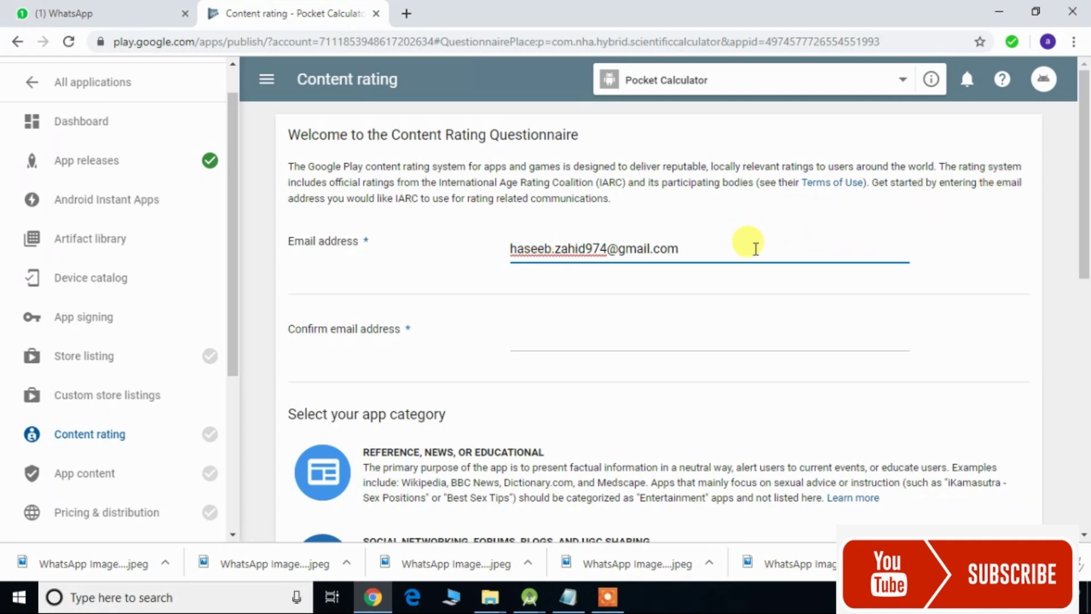
{"action": "left_click_drag", "start_coordinate": [756, 249], "coordinate": [488, 258]}
{"action": "key", "text": "ctrl+c"}
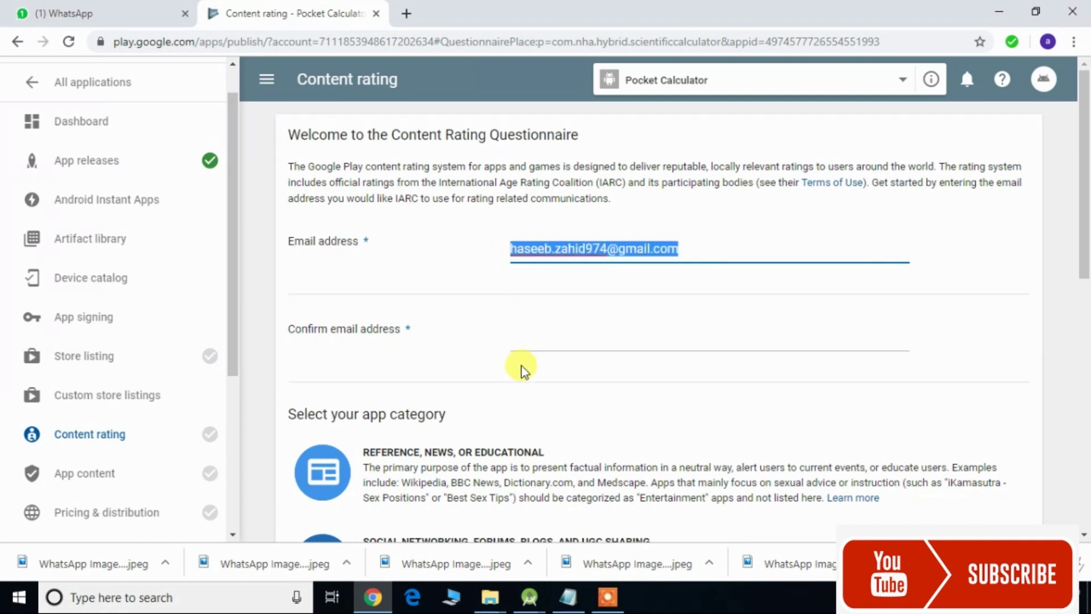
{"action": "left_click", "coordinate": [534, 335]}
{"action": "key", "text": "ctrl+v"}
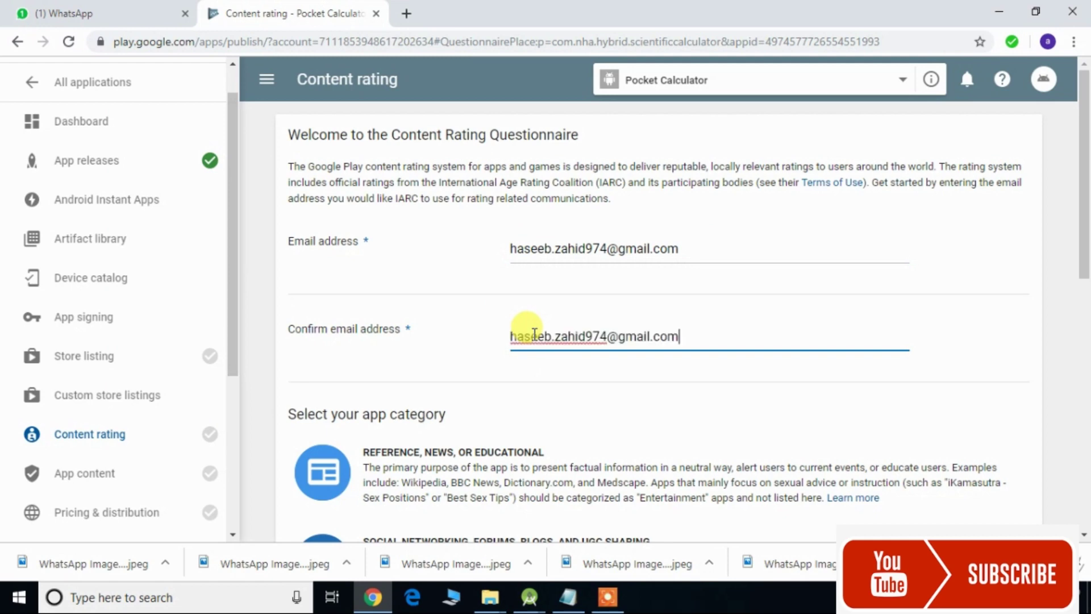
{"action": "left_click_drag", "start_coordinate": [1086, 196], "coordinate": [1087, 315]}
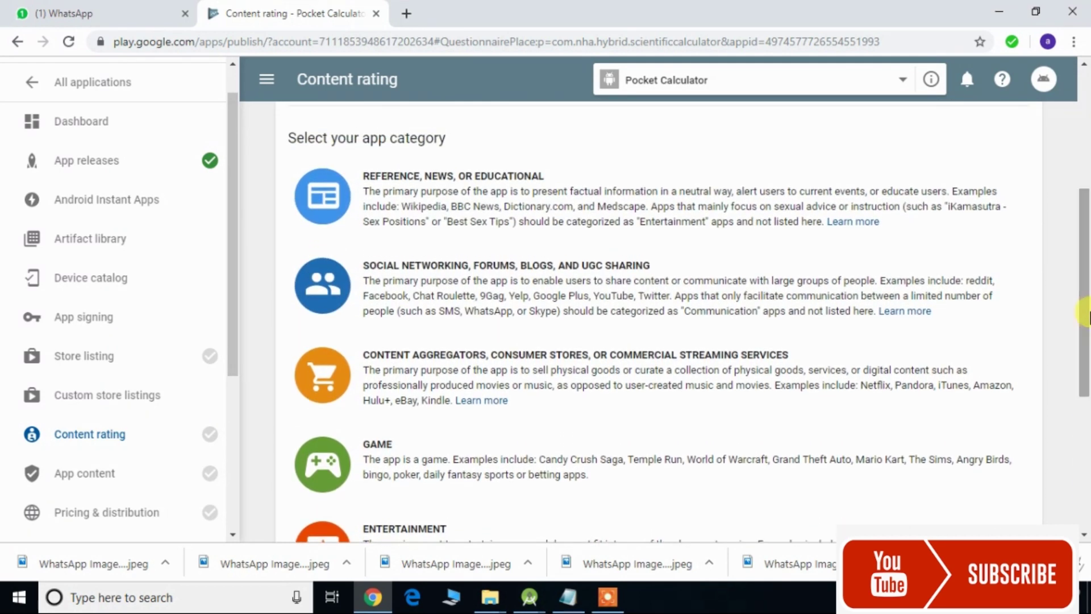
- Choose the Reference, News, or Educational category; answer No to violence, sexuality, language and drugs
{"action": "left_click", "coordinate": [741, 221]}
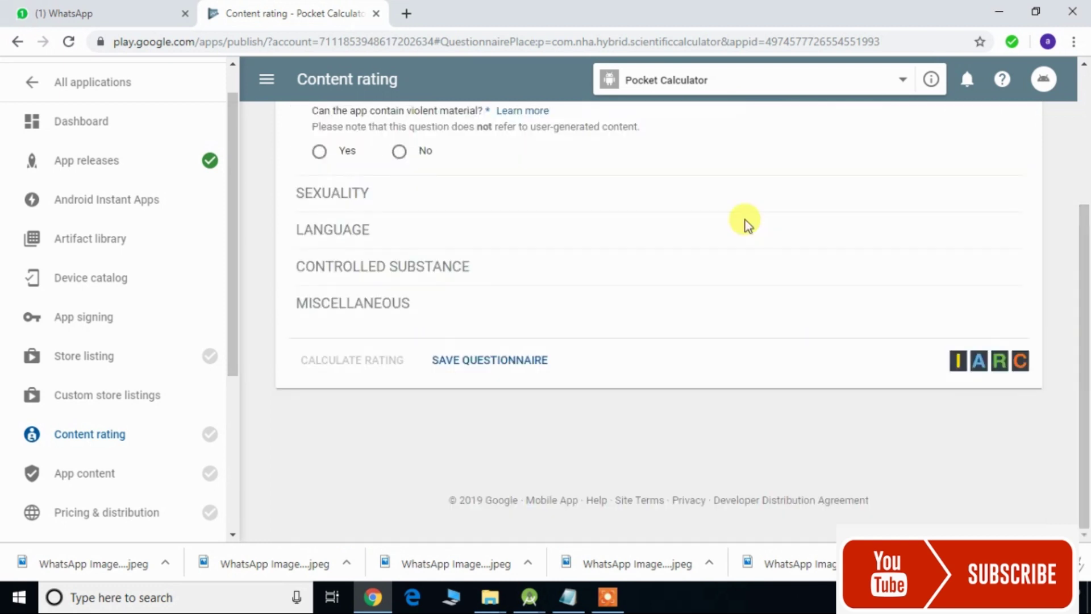
{"action": "left_click_drag", "start_coordinate": [1086, 285], "coordinate": [1086, 109]}
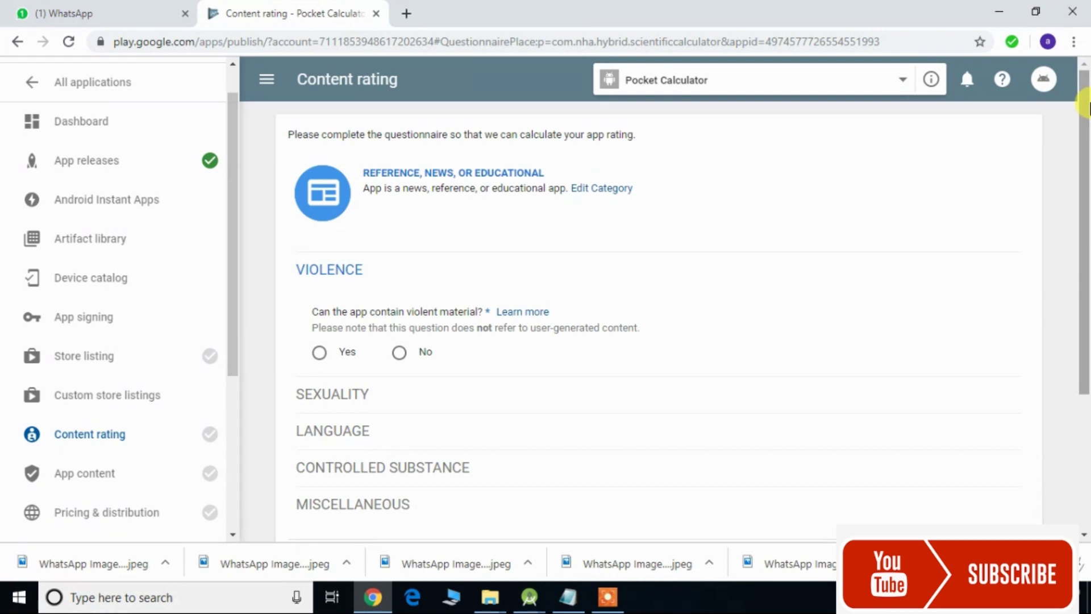
{"action": "left_click", "coordinate": [400, 353]}
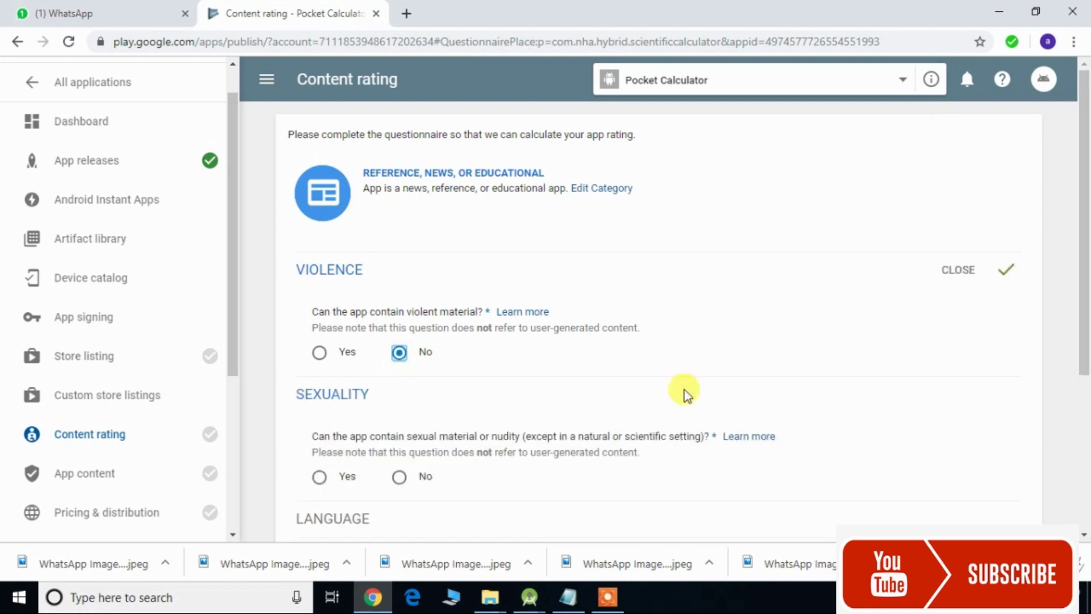
{"action": "left_click_drag", "start_coordinate": [1085, 365], "coordinate": [1086, 392]}
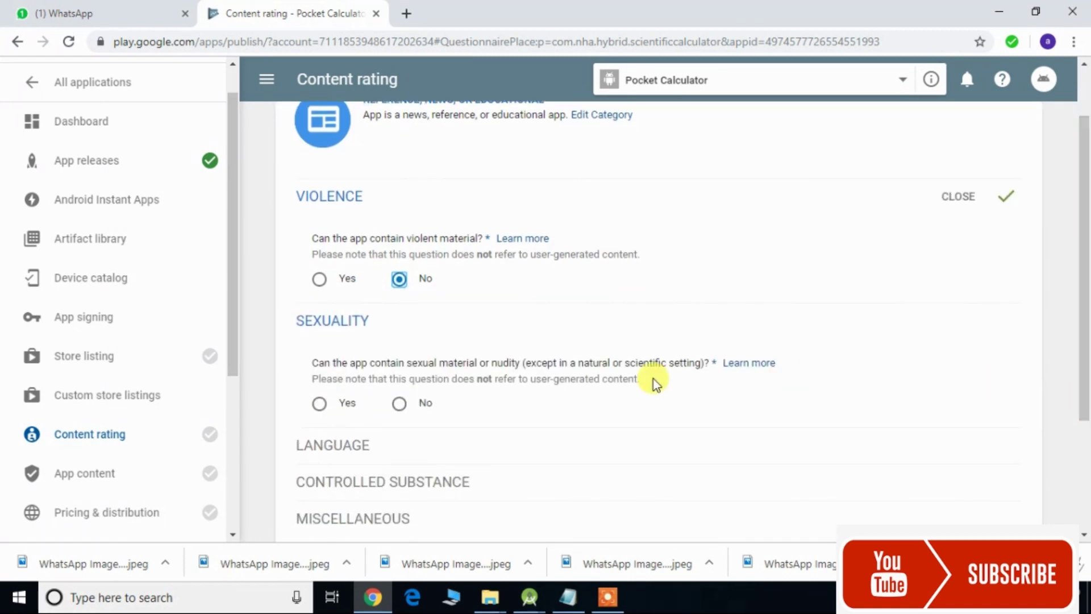
{"action": "left_click", "coordinate": [400, 405]}
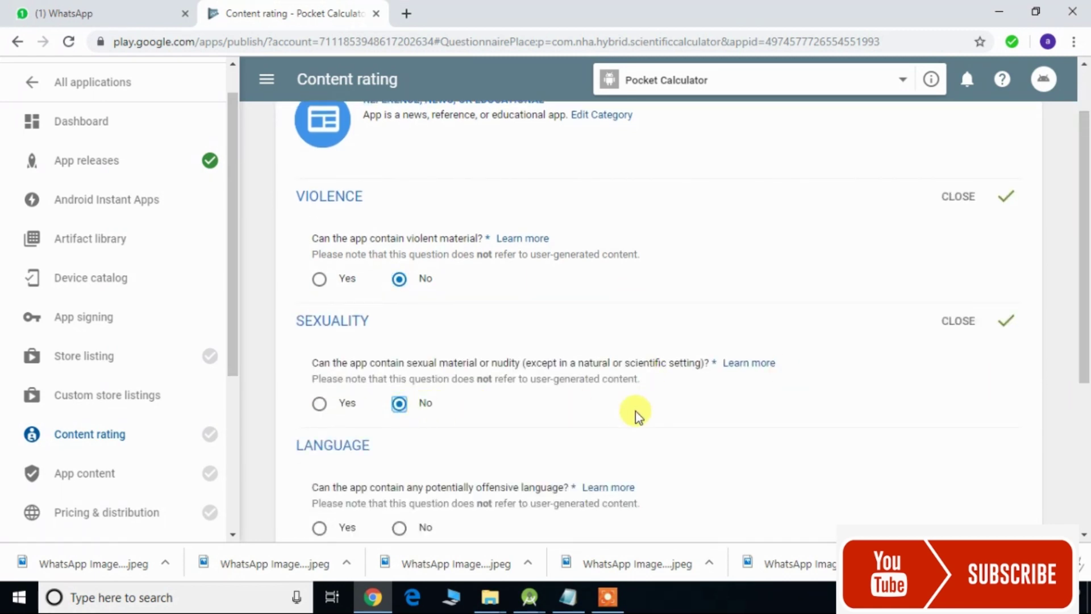
{"action": "left_click_drag", "start_coordinate": [1085, 348], "coordinate": [1085, 447]}
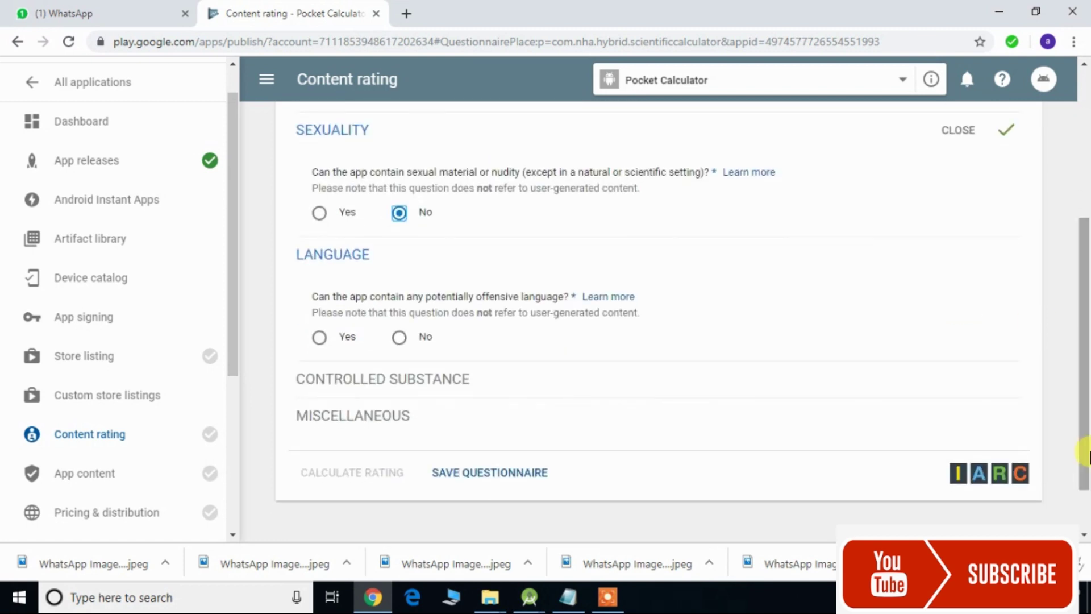
{"action": "left_click", "coordinate": [398, 339]}
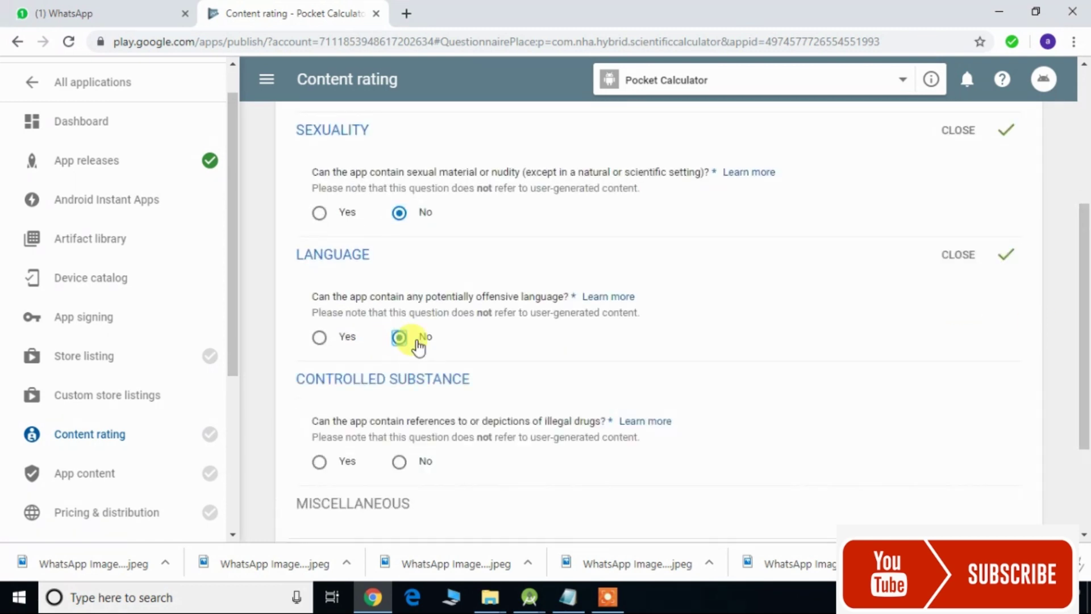
{"action": "left_click", "coordinate": [399, 462]}
- Answer No to location sharing and digital purchases, then save the questionnaire
{"action": "left_click_drag", "start_coordinate": [1085, 253], "coordinate": [1085, 359]}
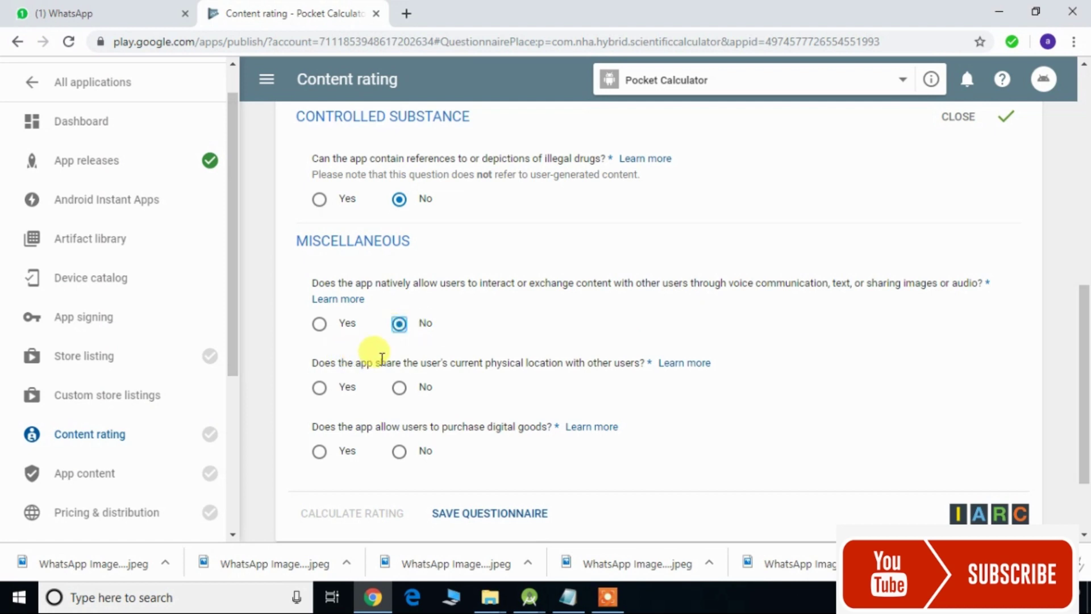
{"action": "left_click", "coordinate": [400, 389]}
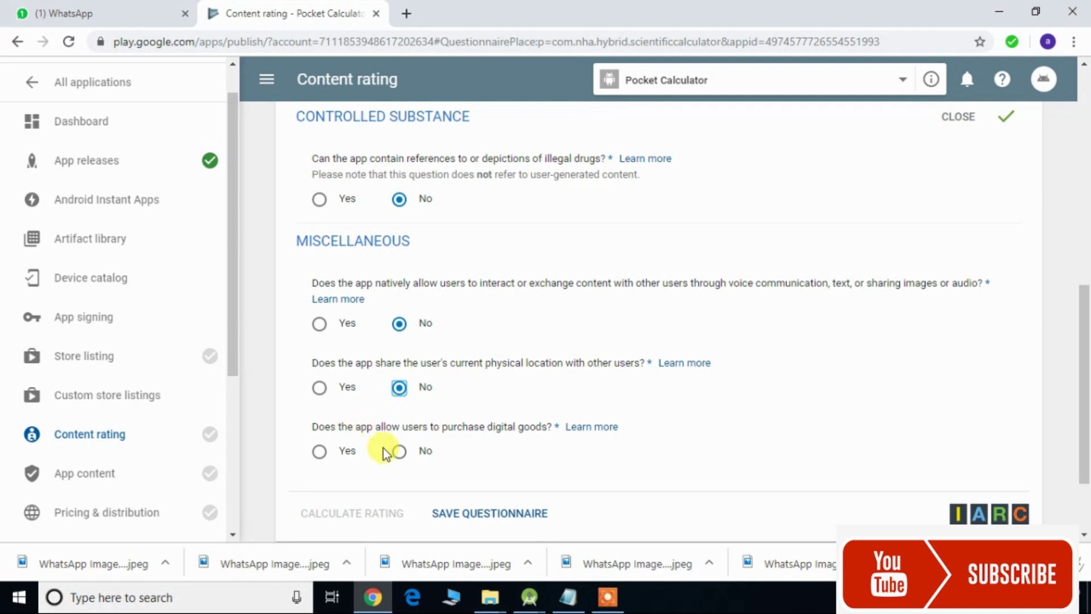
{"action": "left_click", "coordinate": [400, 452]}
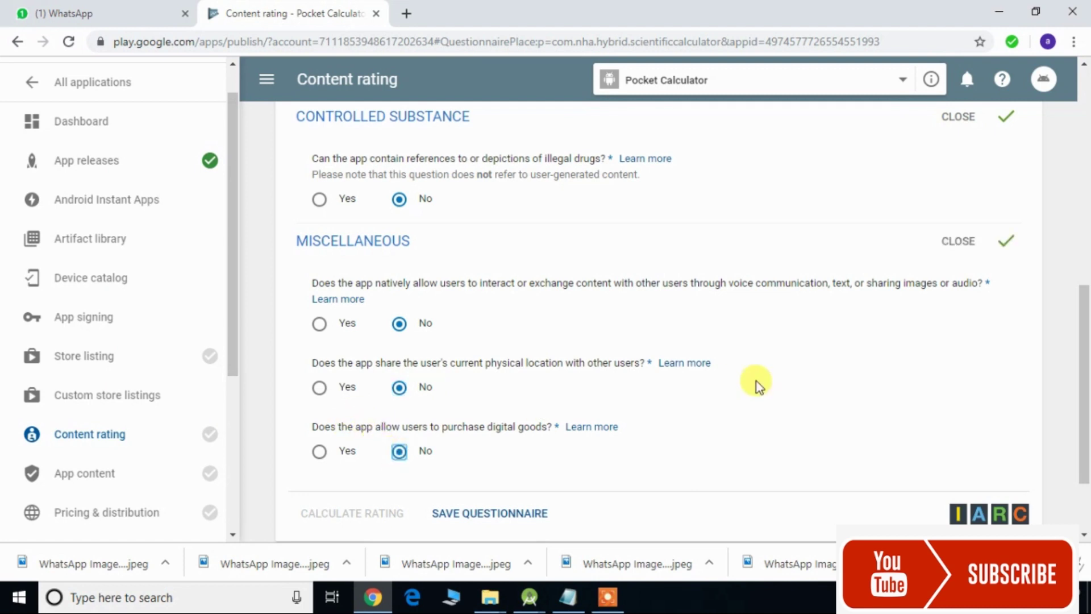
{"action": "scroll", "coordinate": [1084, 397], "scroll_direction": "down", "scroll_amount": 2}
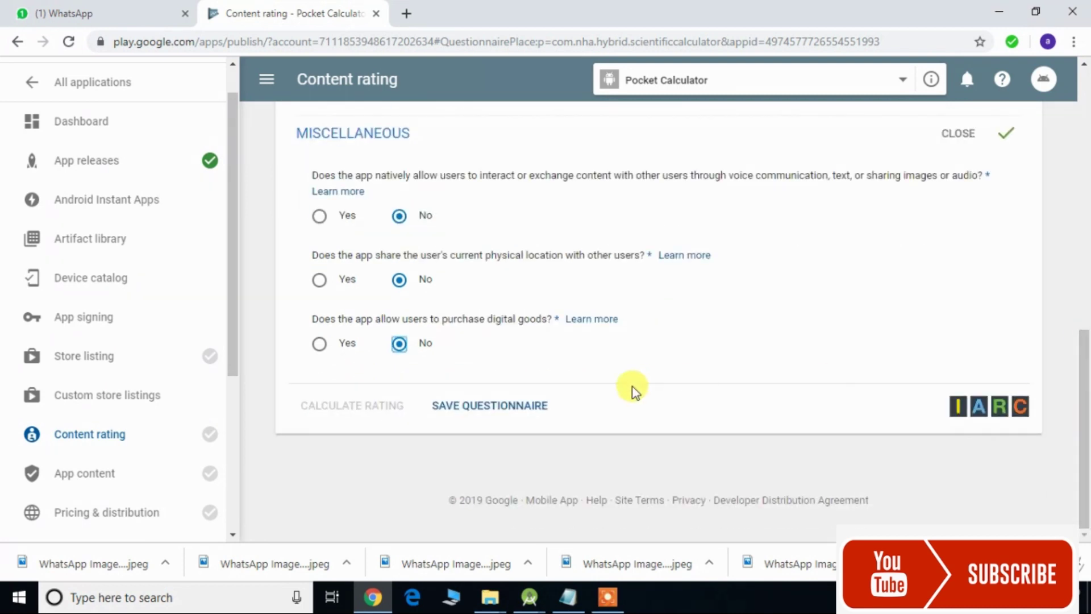
{"action": "left_click", "coordinate": [506, 414]}
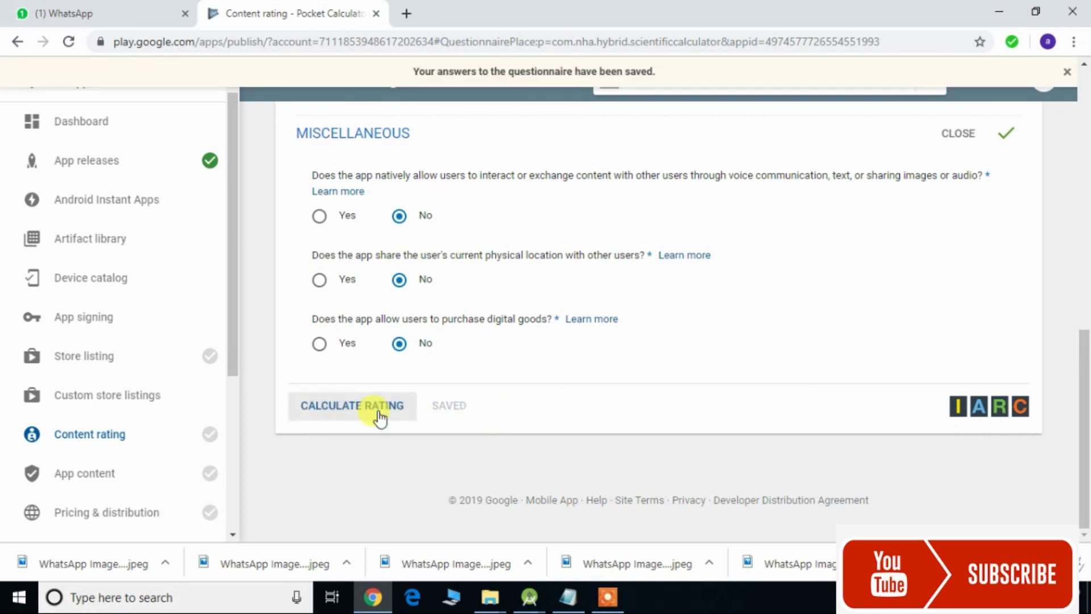
- Calculate the content rating and apply the resulting 3+ rating
{"action": "left_click", "coordinate": [380, 418]}
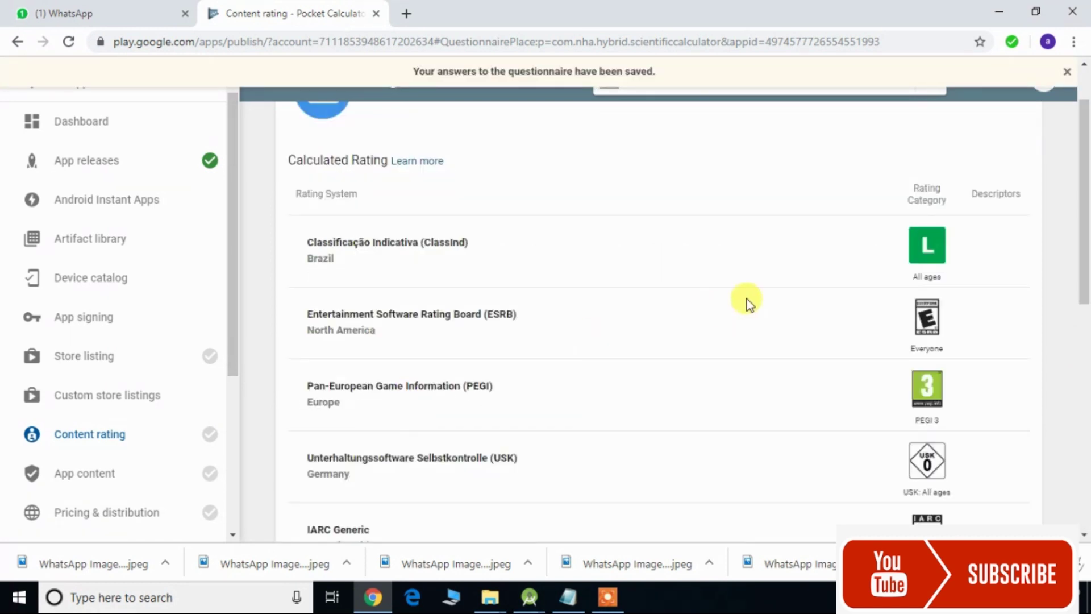
{"action": "left_click_drag", "start_coordinate": [1085, 204], "coordinate": [1087, 376]}
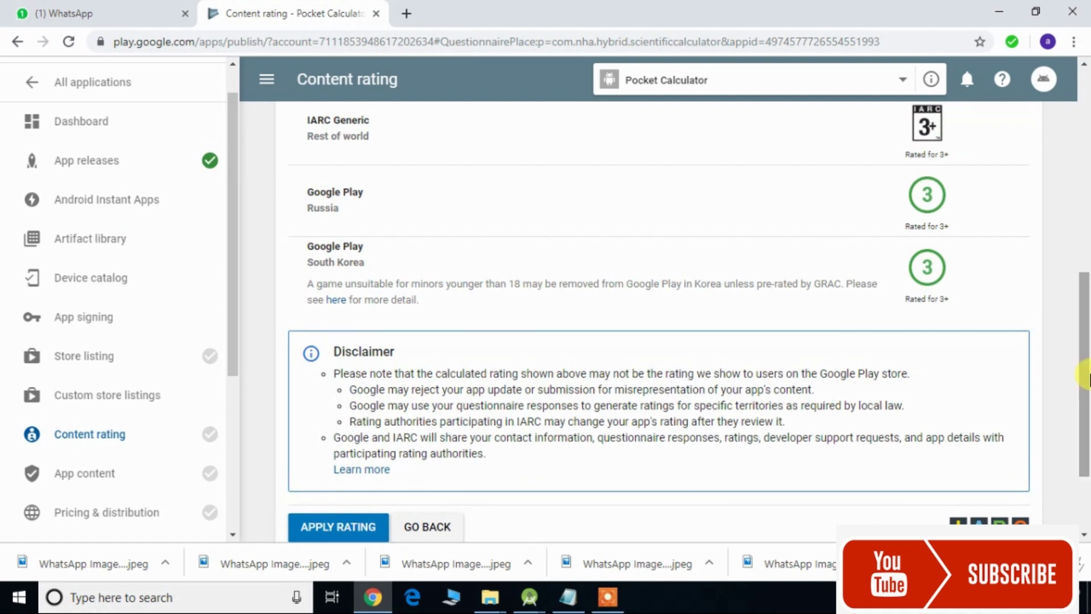
{"action": "left_click_drag", "start_coordinate": [1087, 376], "coordinate": [1086, 413]}
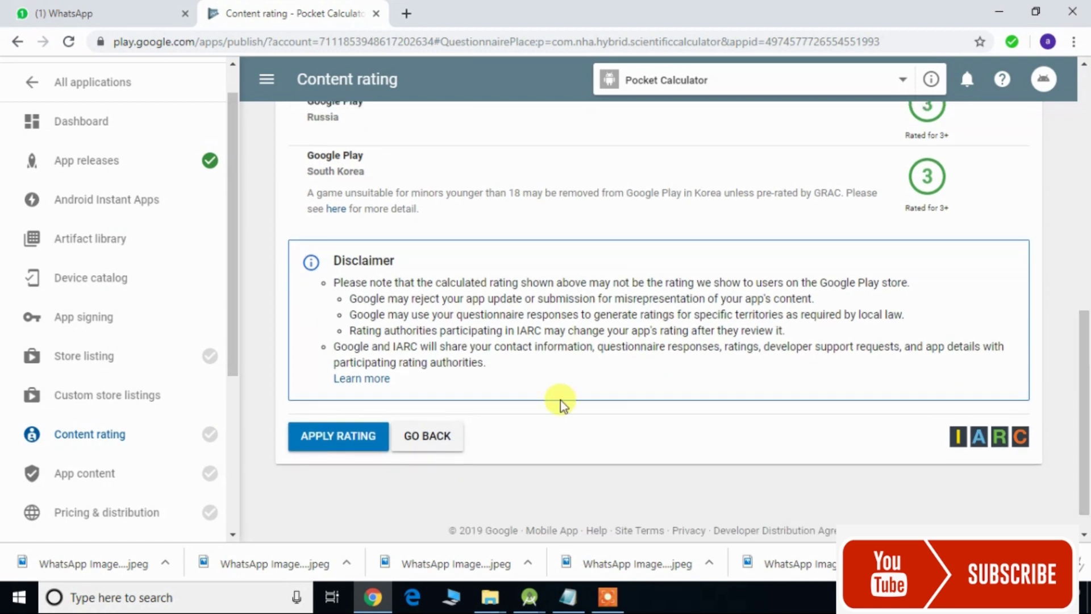
{"action": "left_click", "coordinate": [357, 436]}
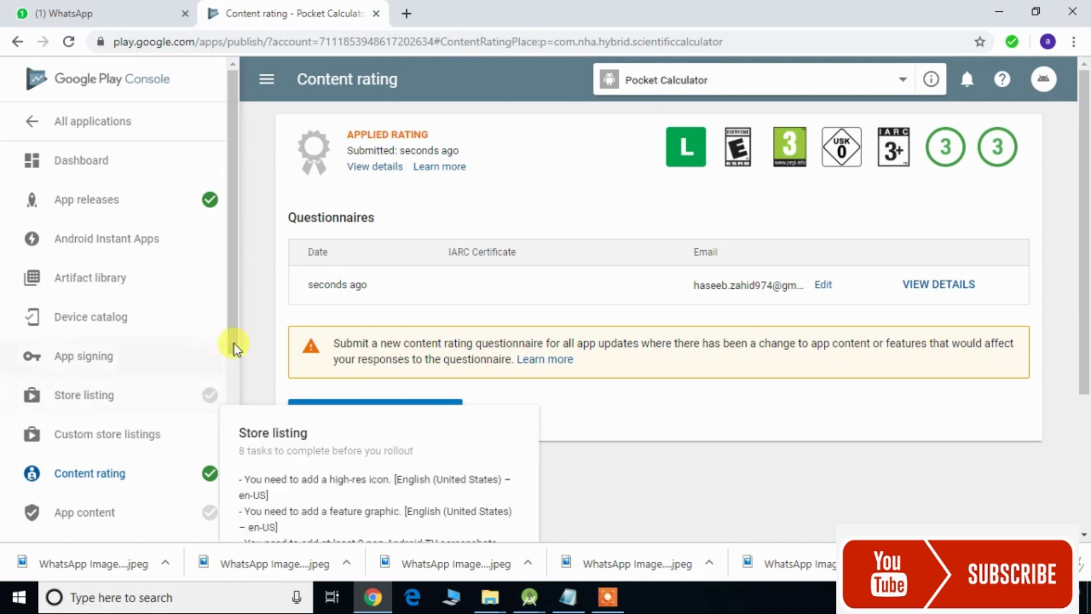
{"action": "left_click_drag", "start_coordinate": [236, 344], "coordinate": [237, 426]}
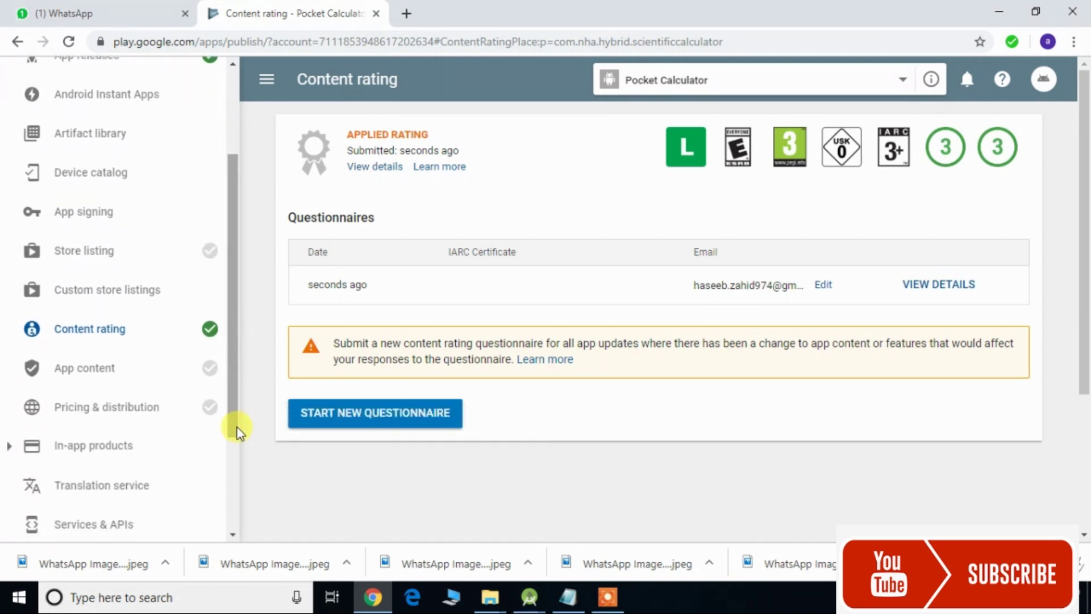
- Review the App content page's Target audience and content card, then go to Pricing & distribution
{"action": "left_click", "coordinate": [170, 380]}
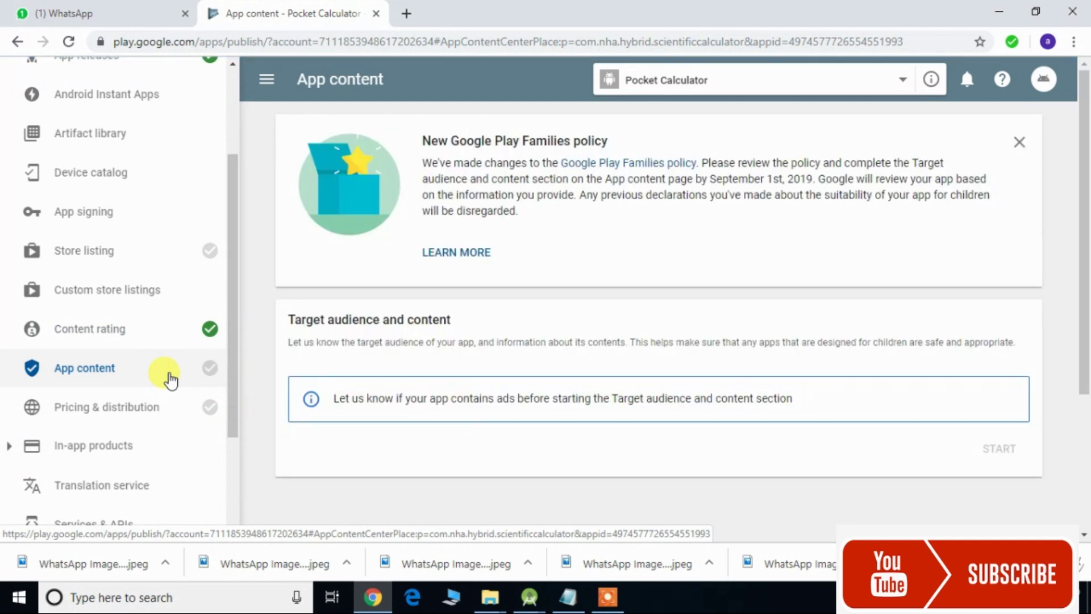
{"action": "mouse_move", "coordinate": [1083, 251]}
{"action": "left_mouse_down"}
{"action": "mouse_move", "coordinate": [1086, 338]}
{"action": "mouse_move", "coordinate": [1084, 267]}
{"action": "left_mouse_up"}
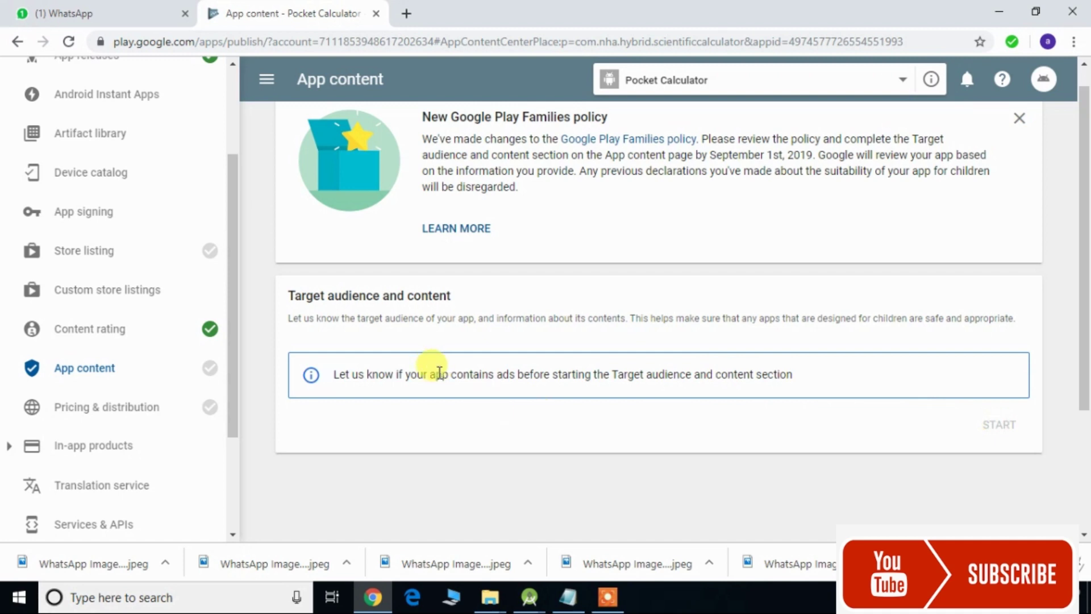
{"action": "left_click", "coordinate": [222, 405]}
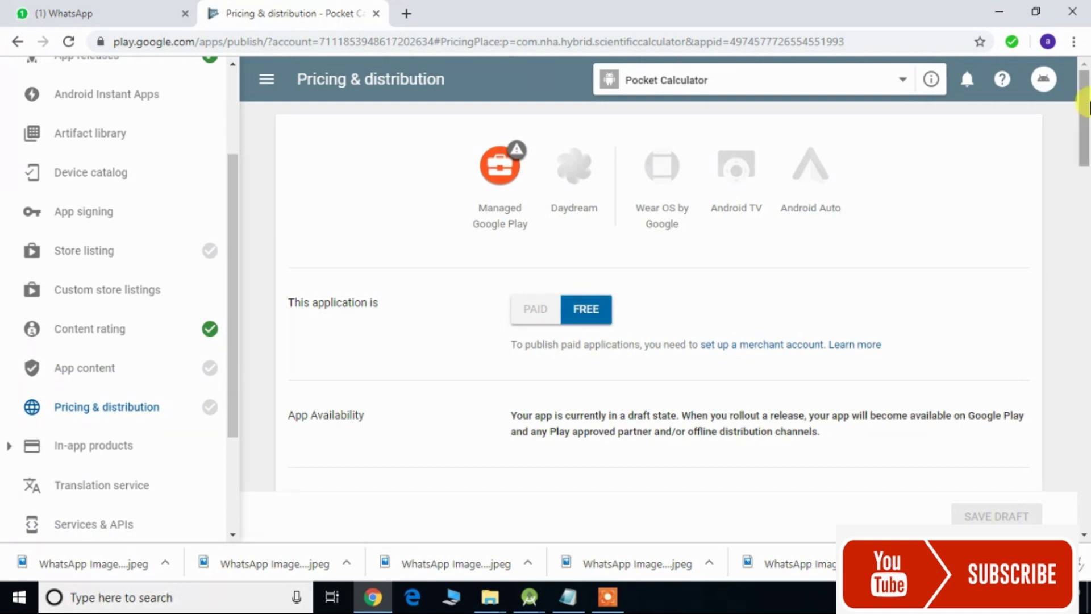
- Scroll down to the Countries table showing all 149 countries unavailable
{"action": "left_click_drag", "start_coordinate": [1087, 105], "coordinate": [1086, 142]}
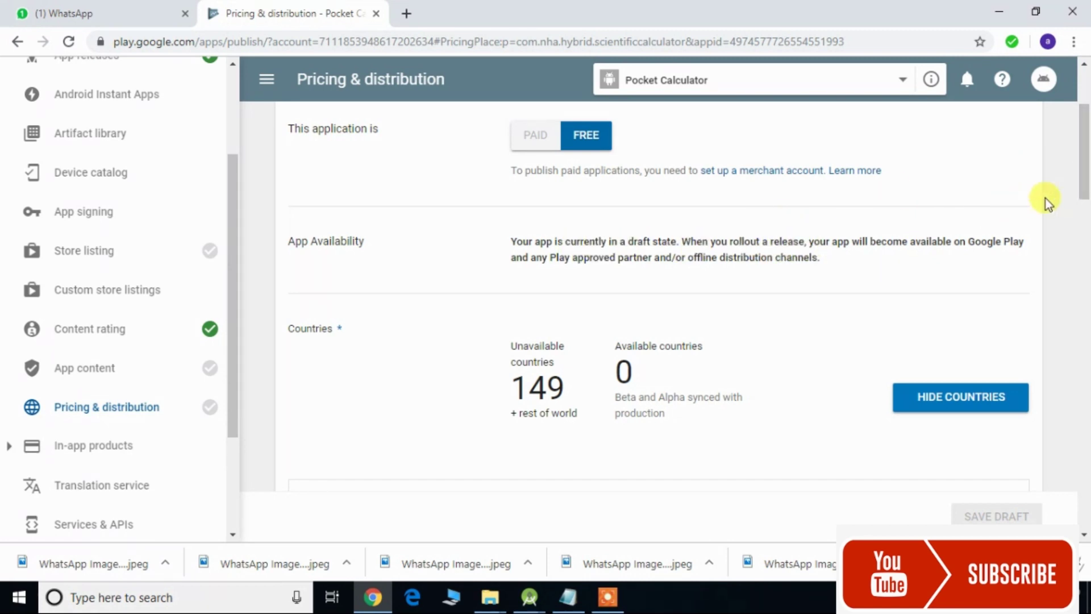
{"action": "left_click_drag", "start_coordinate": [1086, 187], "coordinate": [1086, 213]}
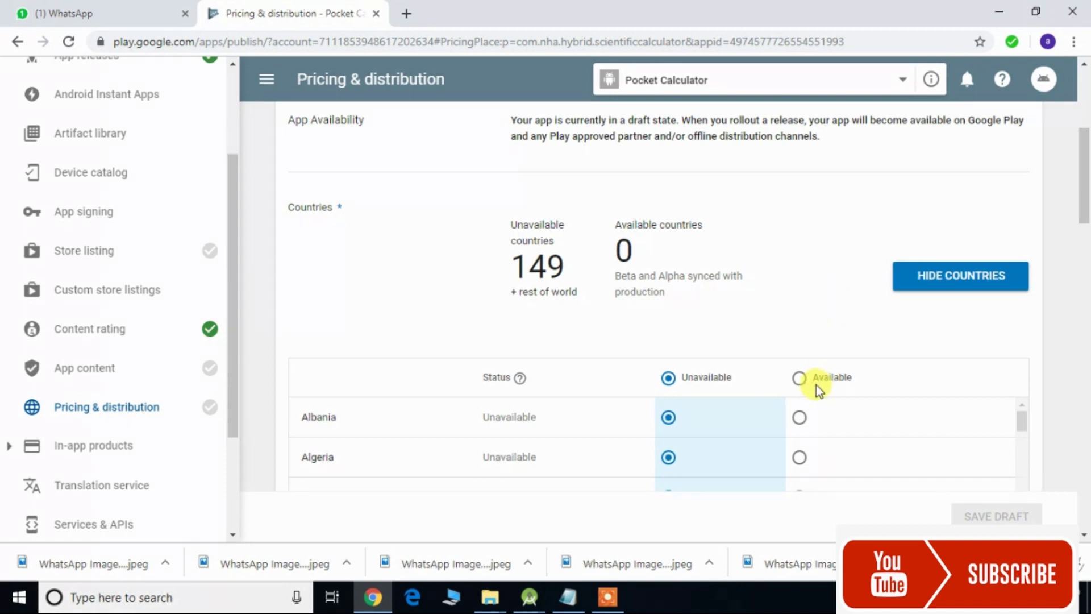
- Make Pocket Calculator available in all 149 countries and save the pricing and distribution draft
{"action": "left_click", "coordinate": [799, 378]}
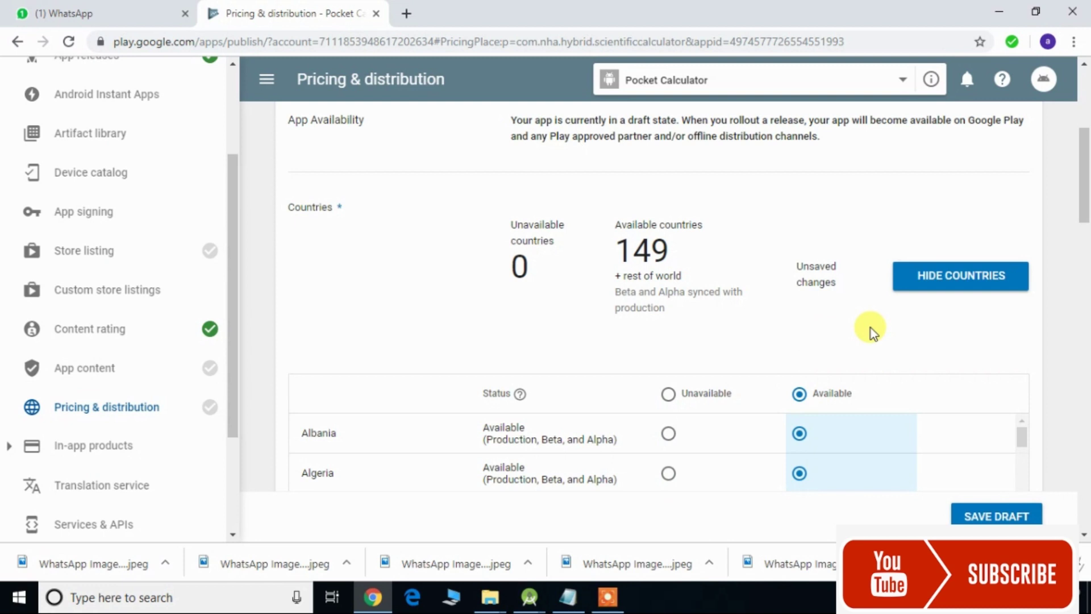
{"action": "left_click_drag", "start_coordinate": [1085, 199], "coordinate": [1086, 304]}
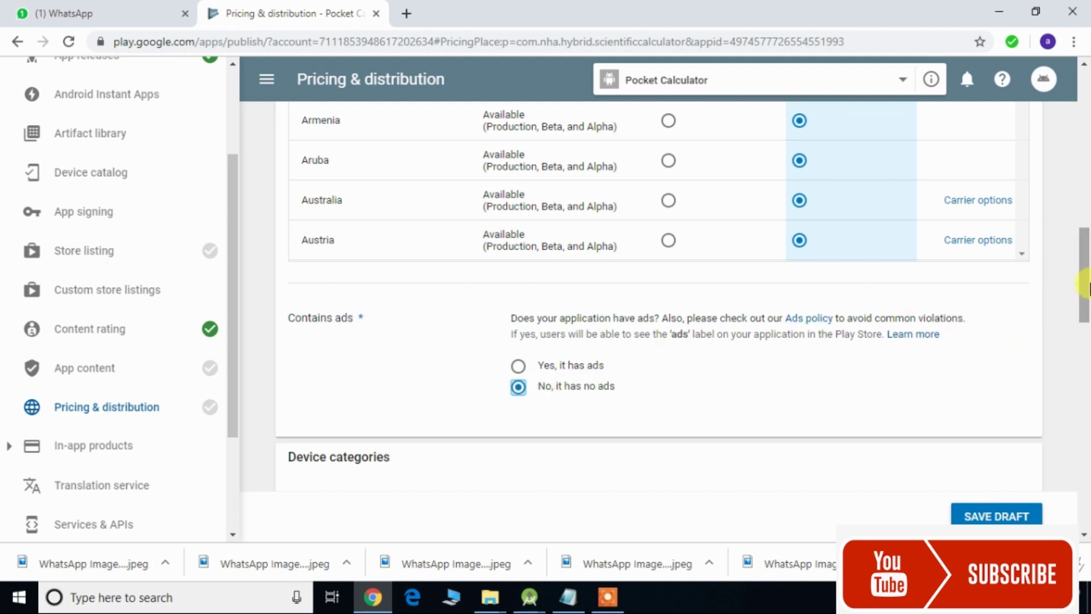
{"action": "left_click_drag", "start_coordinate": [1085, 292], "coordinate": [1084, 483]}
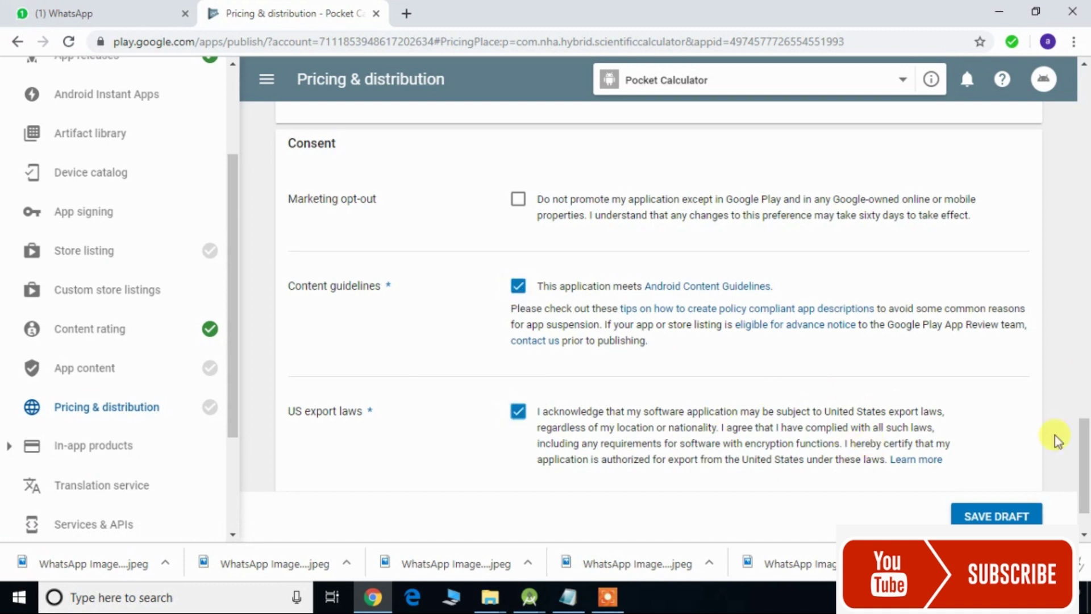
{"action": "left_click_drag", "start_coordinate": [1084, 439], "coordinate": [1085, 478]}
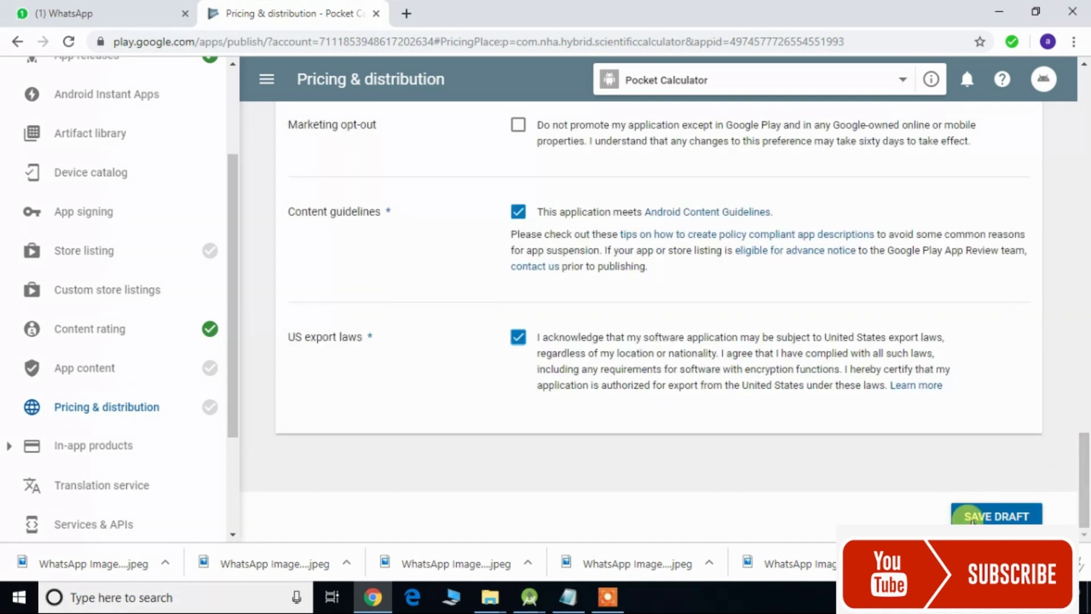
{"action": "left_click", "coordinate": [972, 517]}
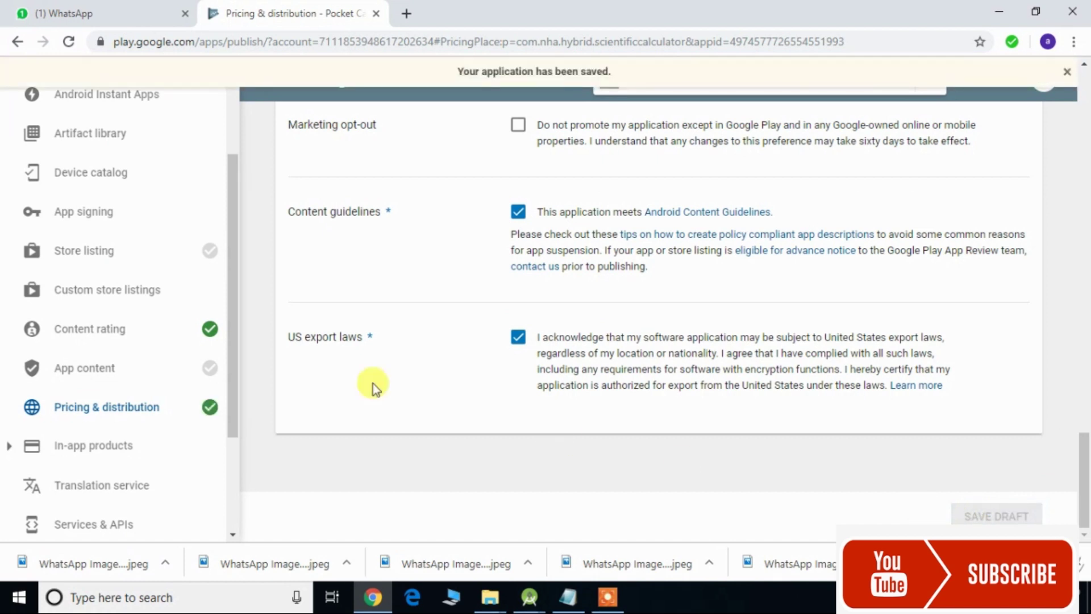
- Start the target audience questionnaire and tick ages 13-15, 16-17 and 18 and over
{"action": "left_click", "coordinate": [157, 370]}
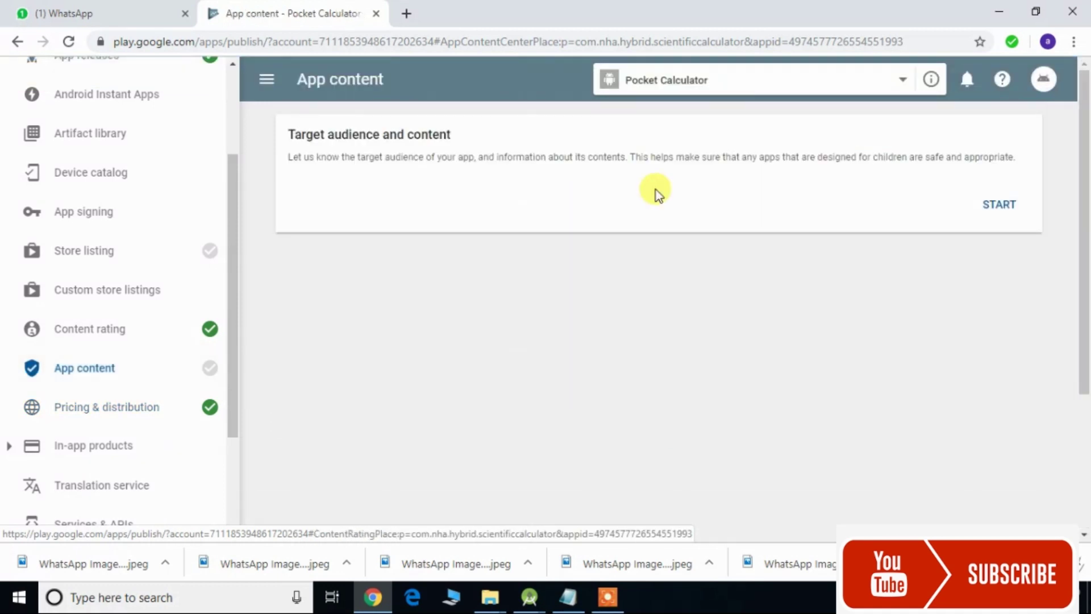
{"action": "left_click", "coordinate": [997, 205]}
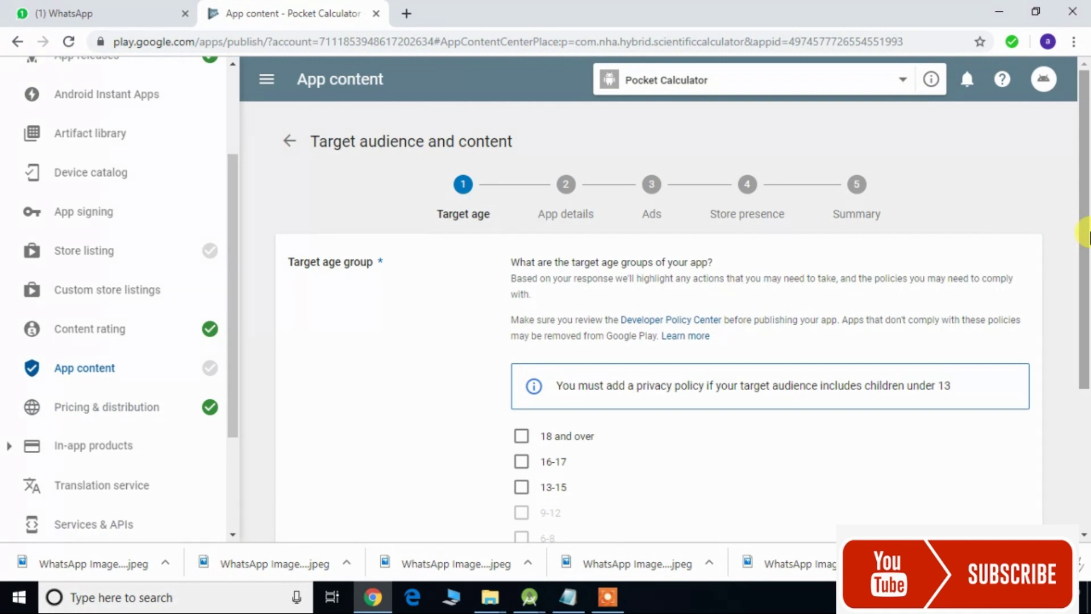
{"action": "left_click_drag", "start_coordinate": [1086, 234], "coordinate": [1086, 311]}
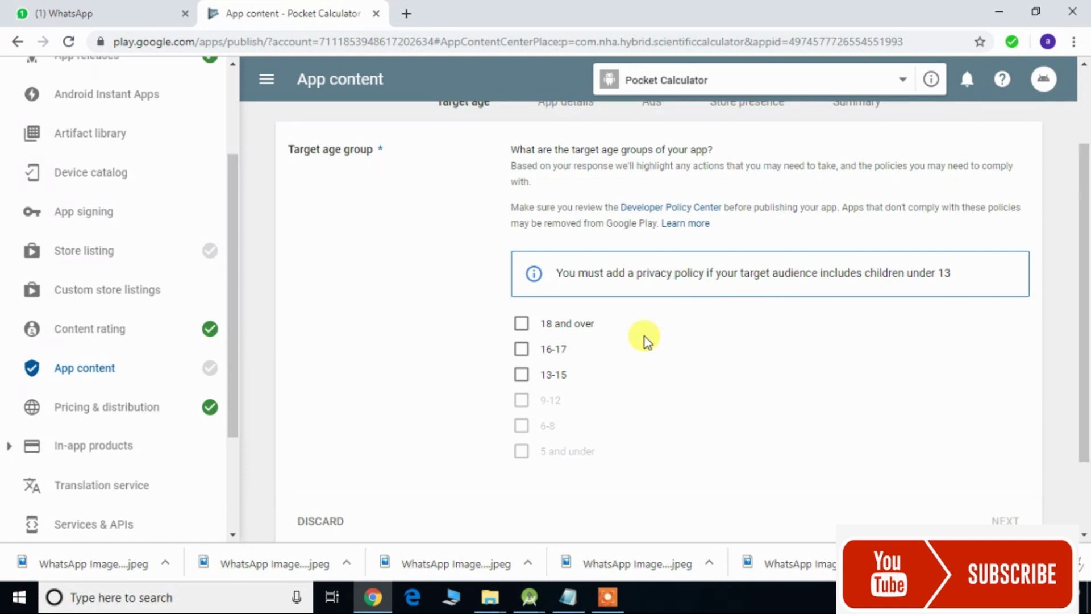
{"action": "left_click", "coordinate": [521, 376]}
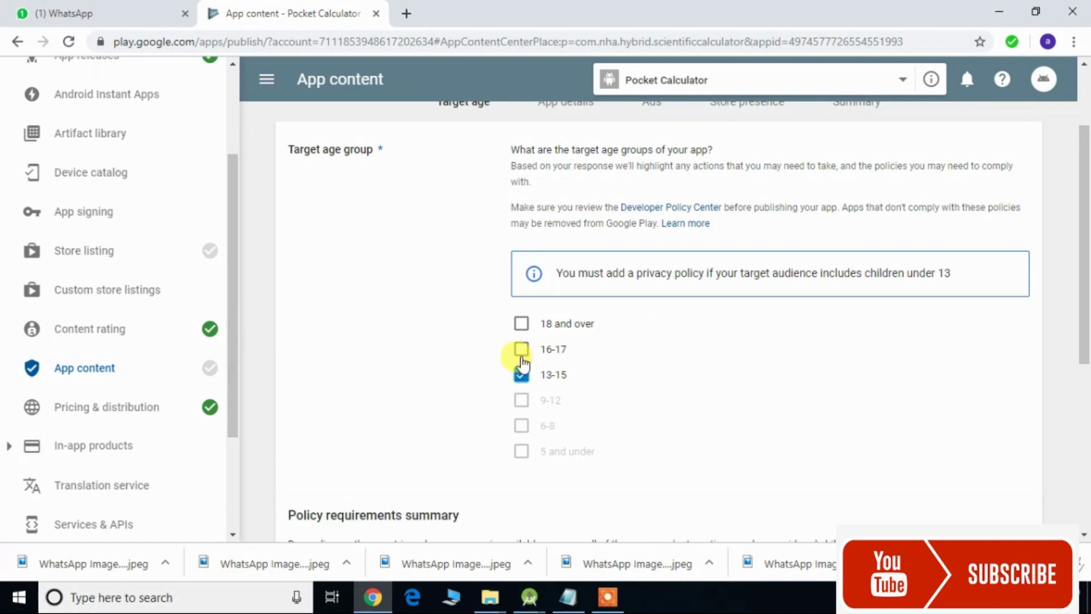
{"action": "left_click", "coordinate": [521, 350]}
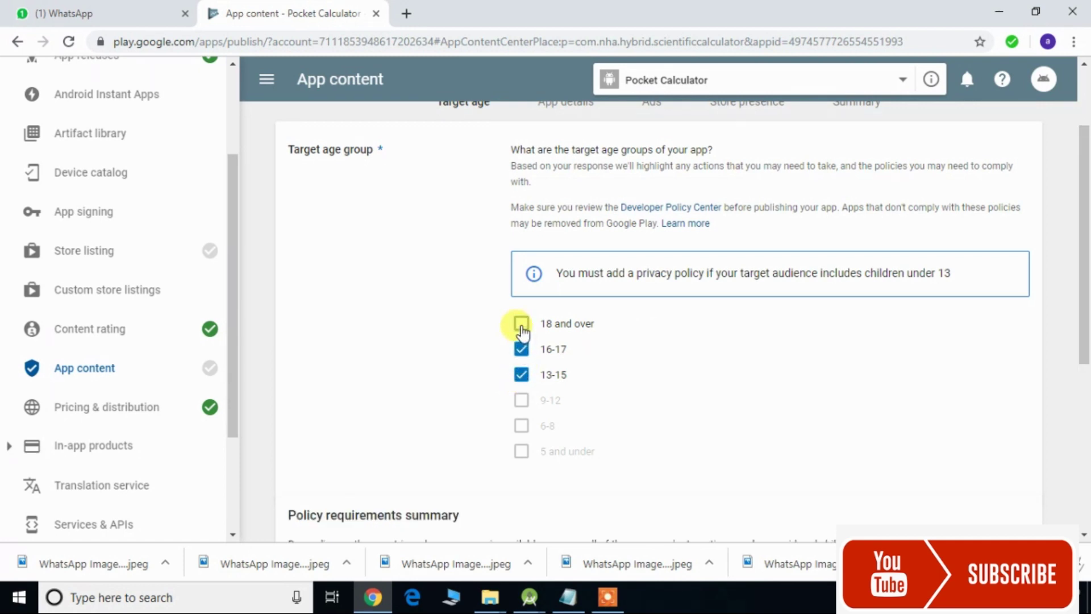
{"action": "left_click", "coordinate": [521, 325]}
- Declare the store listing does not appeal to children and continue to the summary
{"action": "left_click_drag", "start_coordinate": [1084, 267], "coordinate": [1087, 423]}
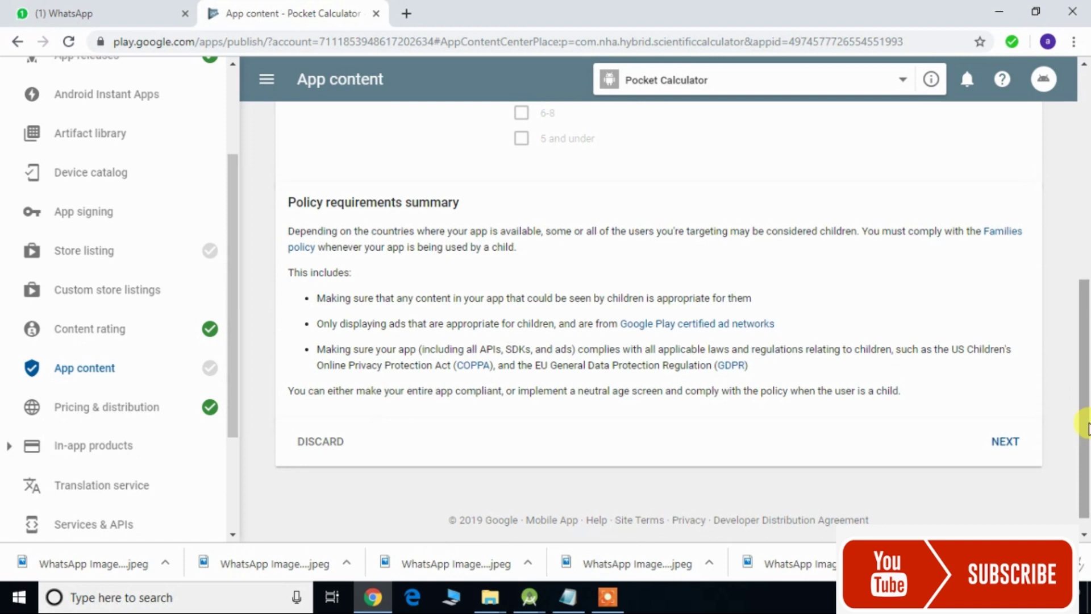
{"action": "left_click", "coordinate": [1003, 447]}
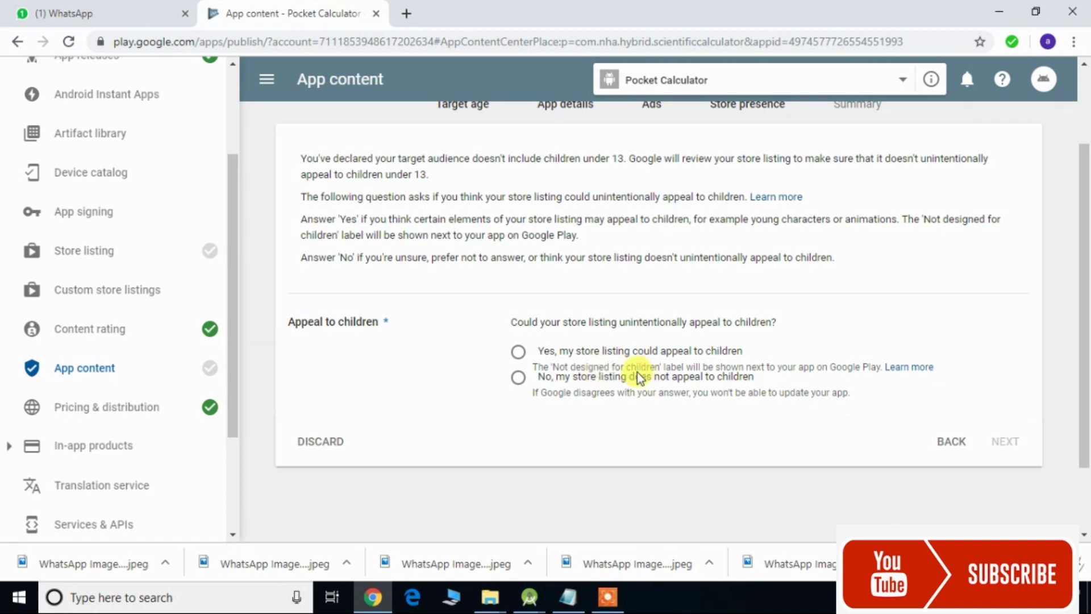
{"action": "left_click", "coordinate": [519, 379]}
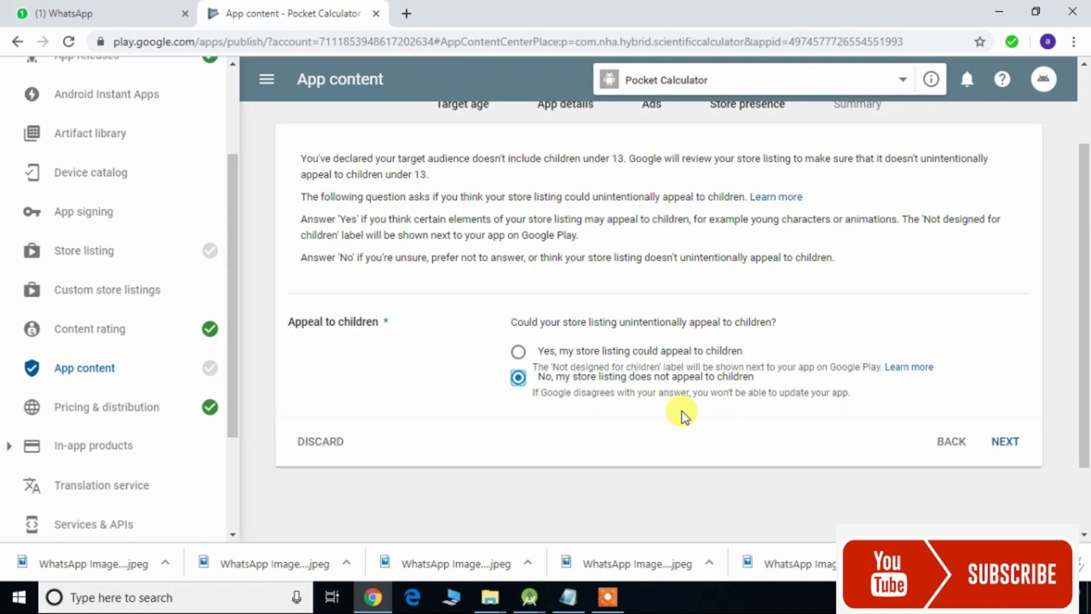
{"action": "left_click", "coordinate": [1004, 442]}
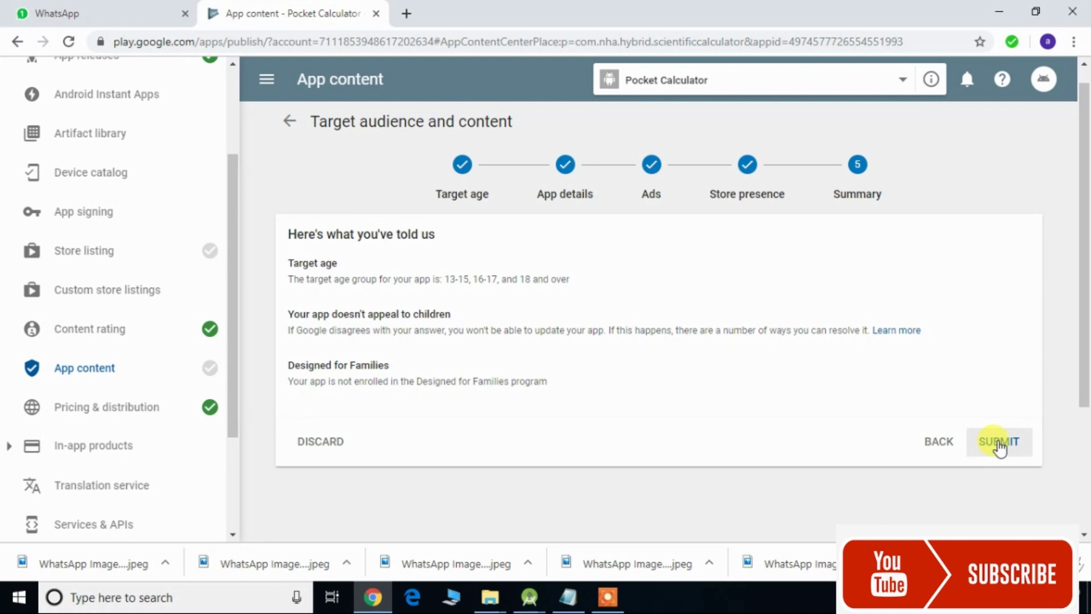
- Submit the target audience answers, retrying past the error banner until they save
{"action": "left_click", "coordinate": [999, 446]}
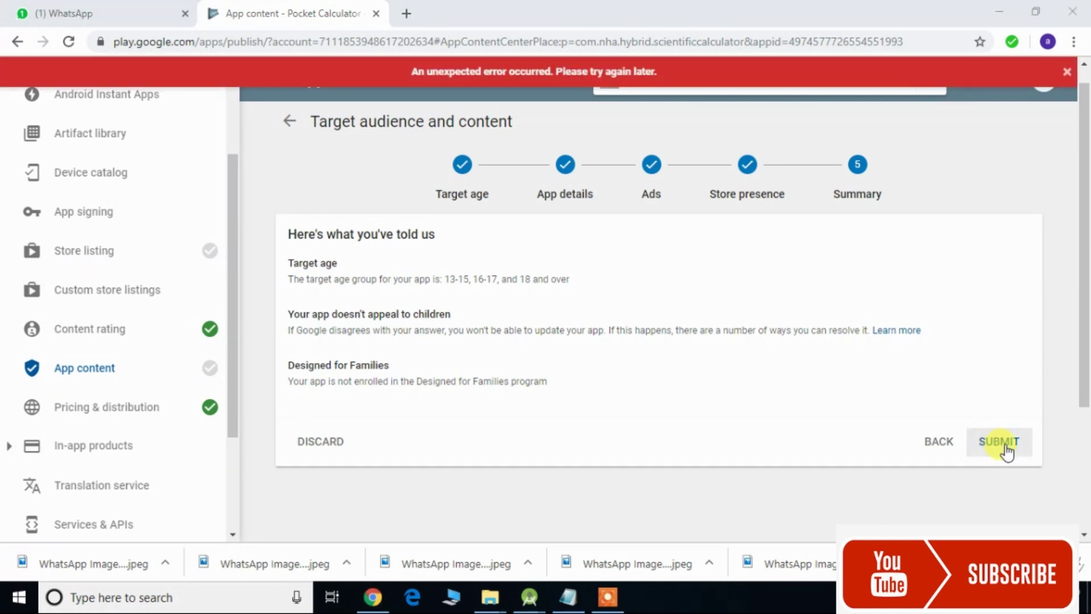
{"action": "left_click", "coordinate": [1004, 449]}
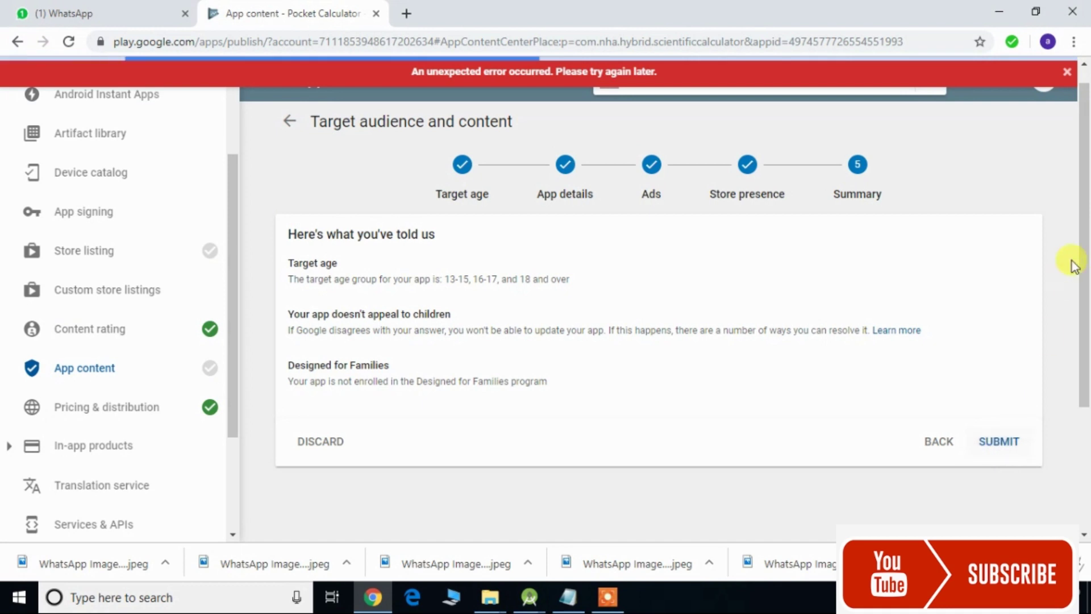
{"action": "left_click", "coordinate": [1067, 72]}
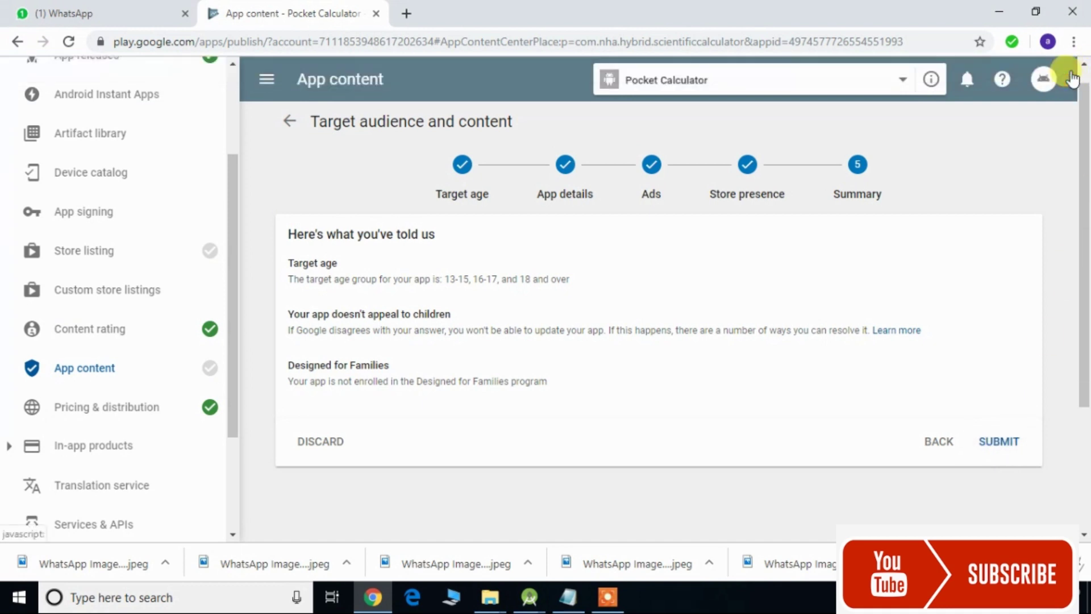
{"action": "left_click", "coordinate": [1000, 448]}
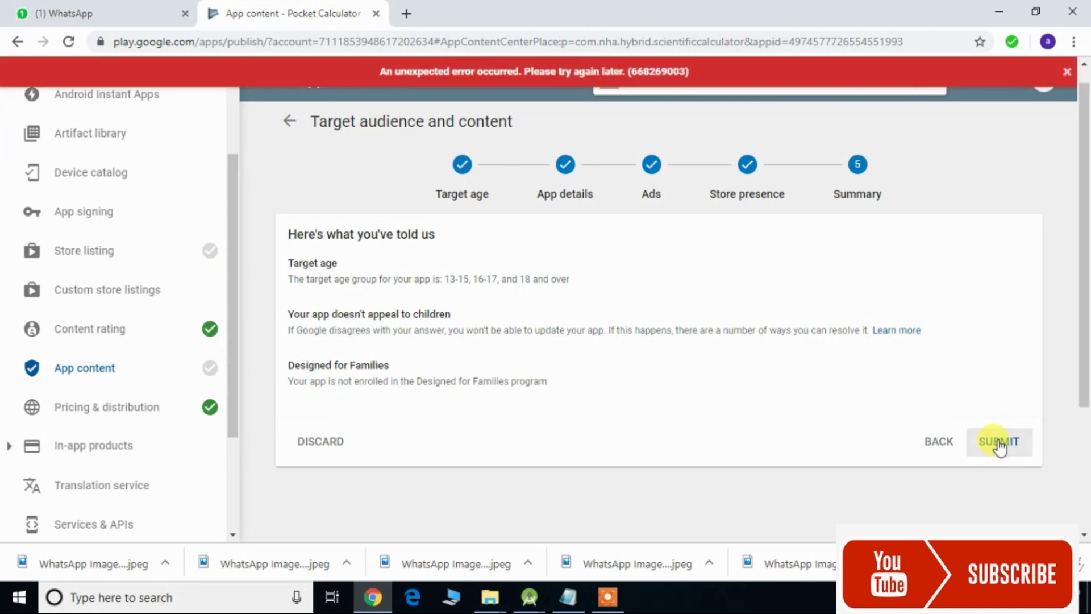
{"action": "left_click", "coordinate": [999, 445]}
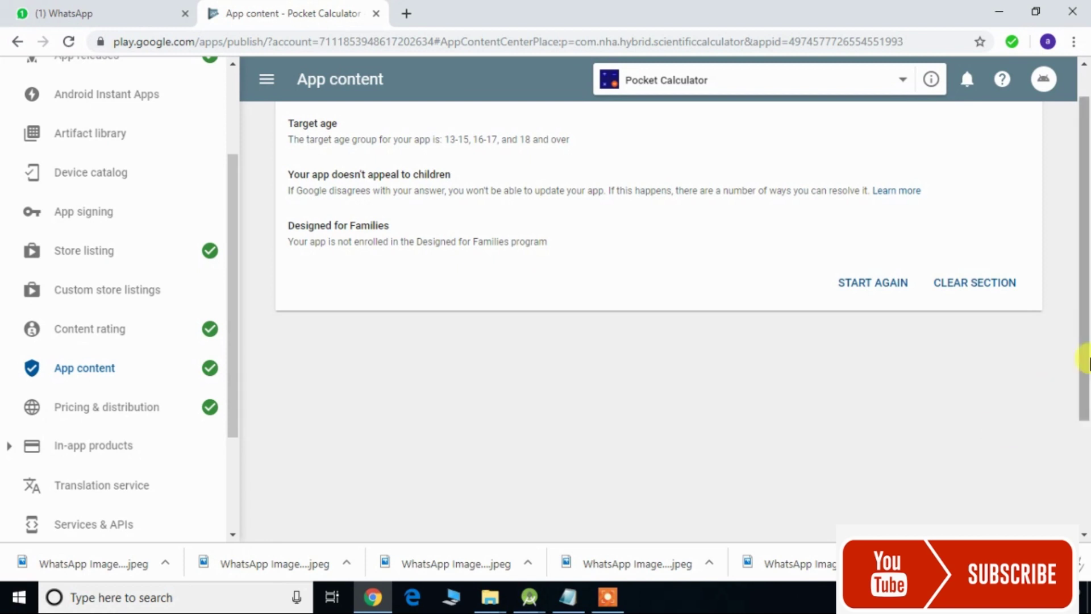
{"action": "left_click_drag", "start_coordinate": [1084, 353], "coordinate": [1085, 319]}
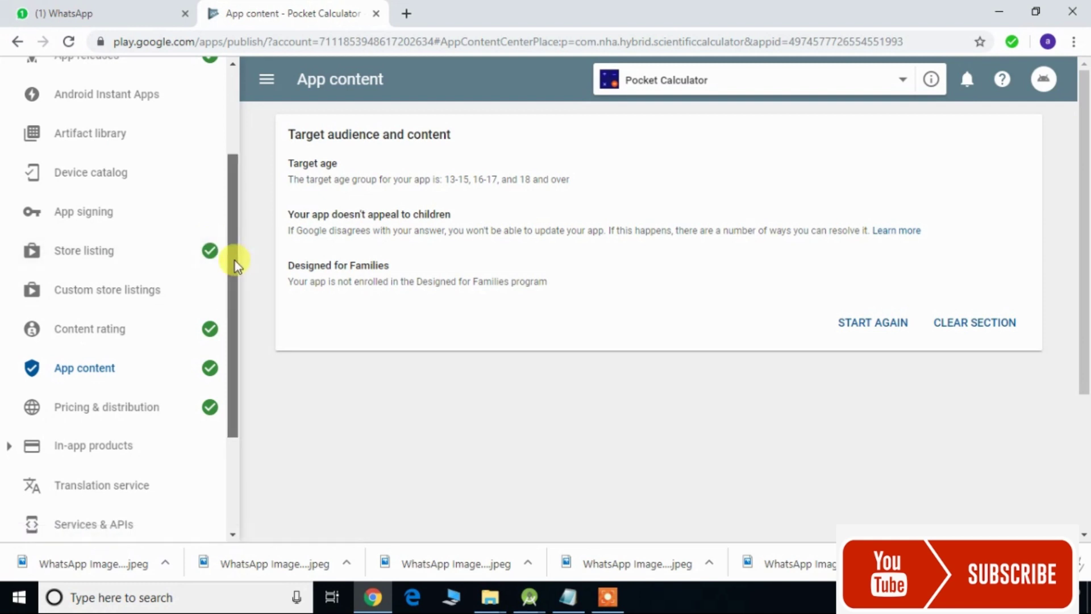
{"action": "left_click_drag", "start_coordinate": [234, 260], "coordinate": [233, 166]}
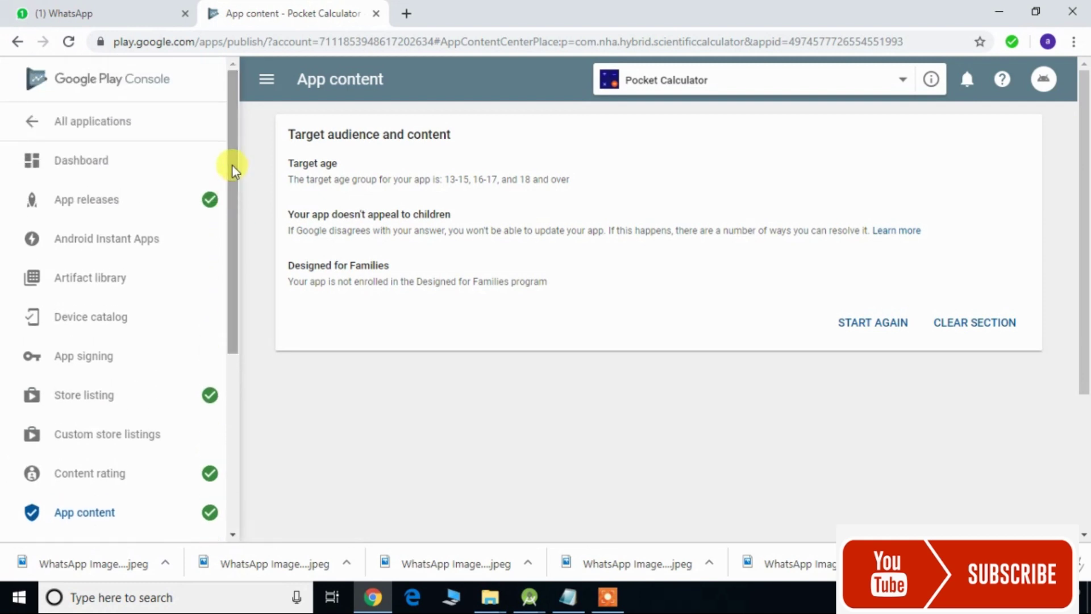
- Edit and review production release 1.0, then start its rollout to production
{"action": "left_click", "coordinate": [153, 205]}
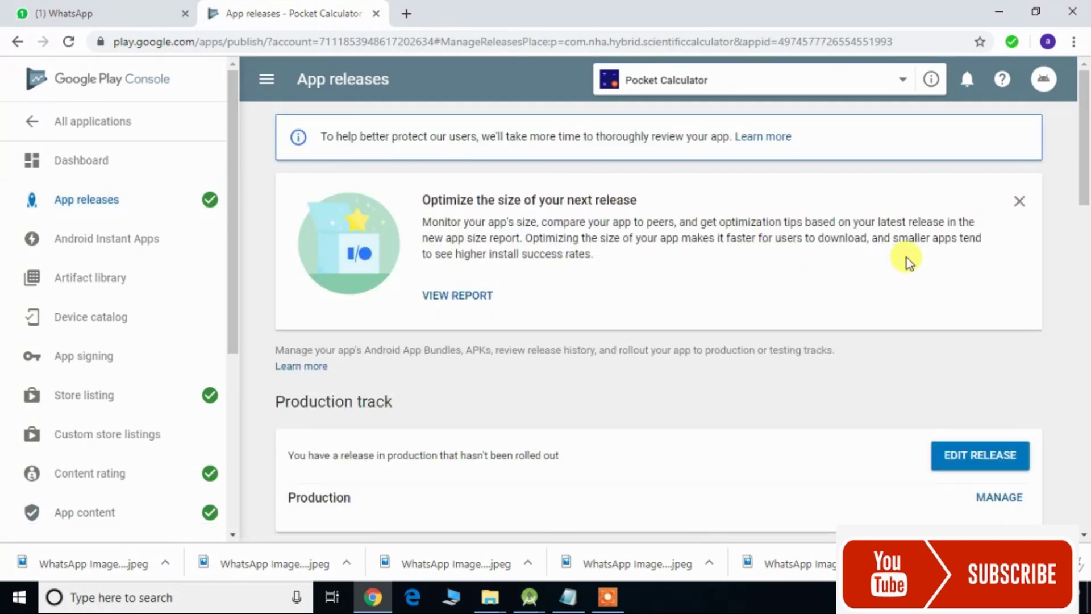
{"action": "left_click_drag", "start_coordinate": [1084, 165], "coordinate": [1084, 232]}
{"action": "left_click", "coordinate": [992, 230]}
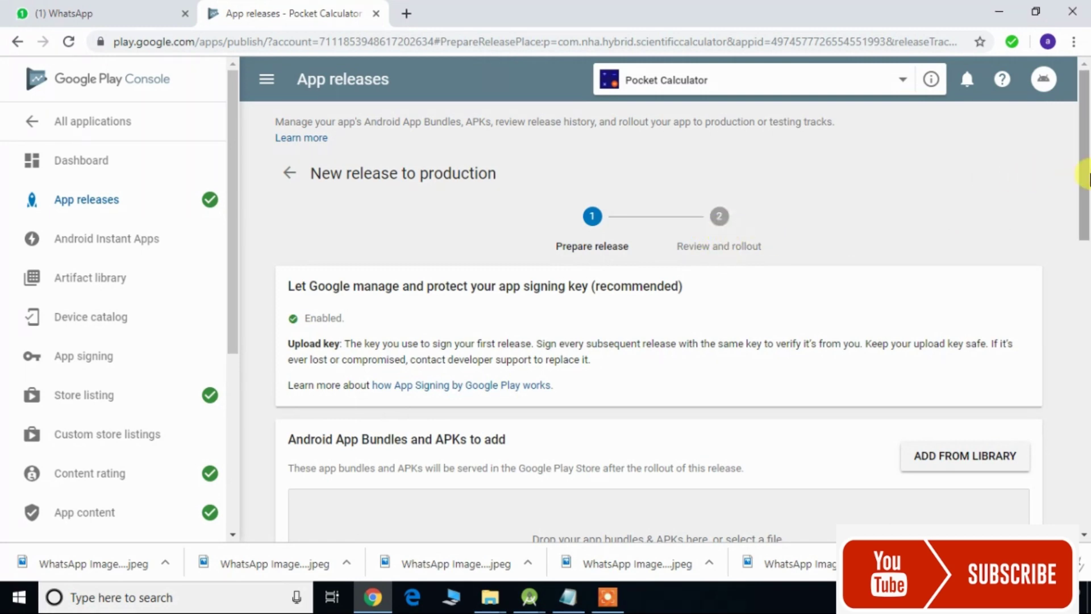
{"action": "left_click_drag", "start_coordinate": [1085, 201], "coordinate": [1085, 493]}
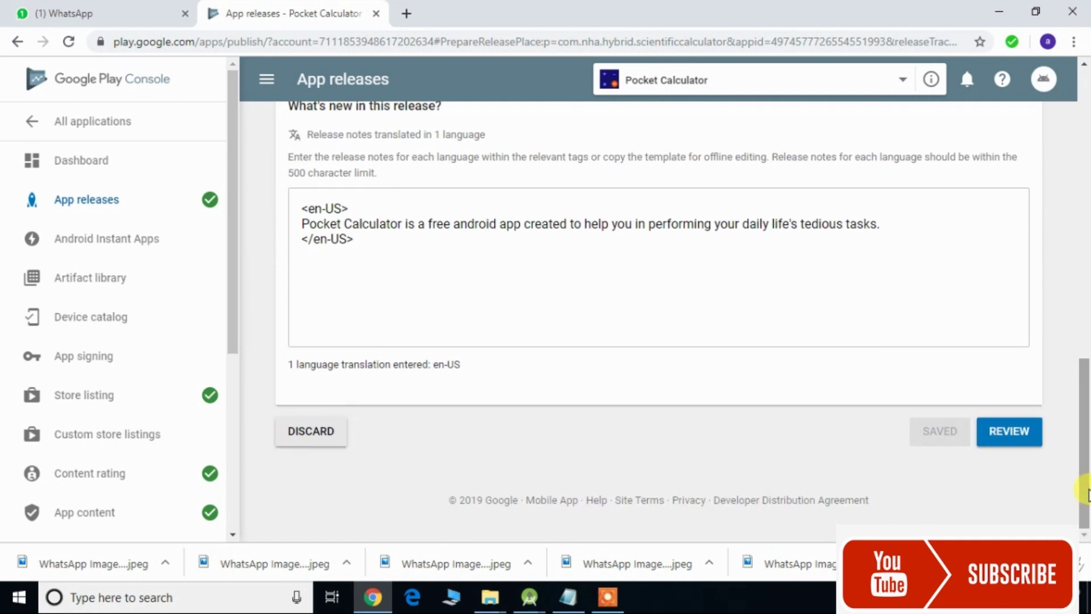
{"action": "left_click", "coordinate": [1024, 442]}
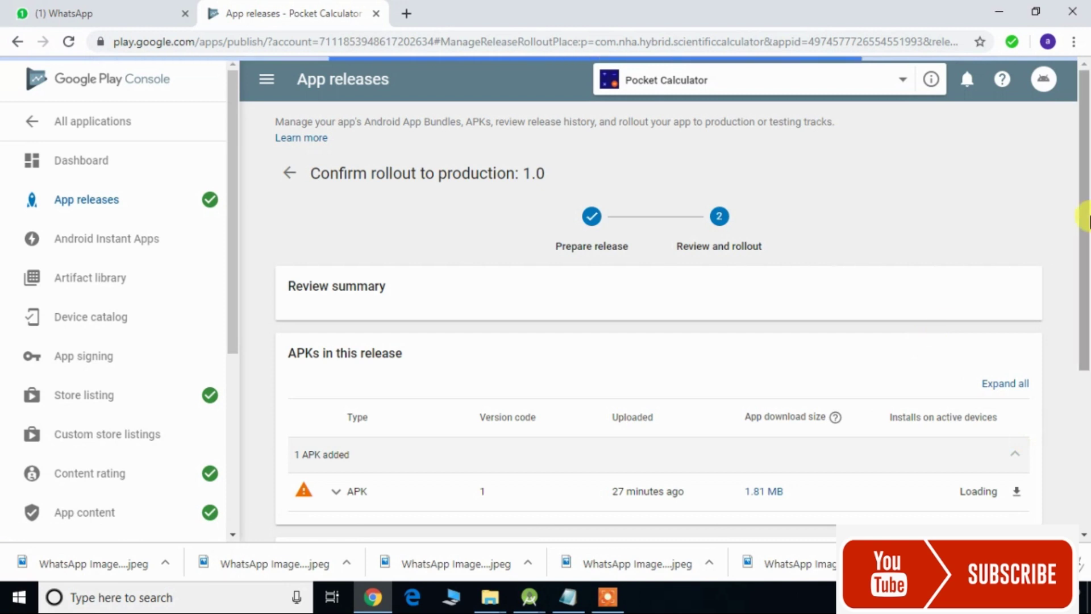
{"action": "left_click_drag", "start_coordinate": [1086, 214], "coordinate": [1079, 385]}
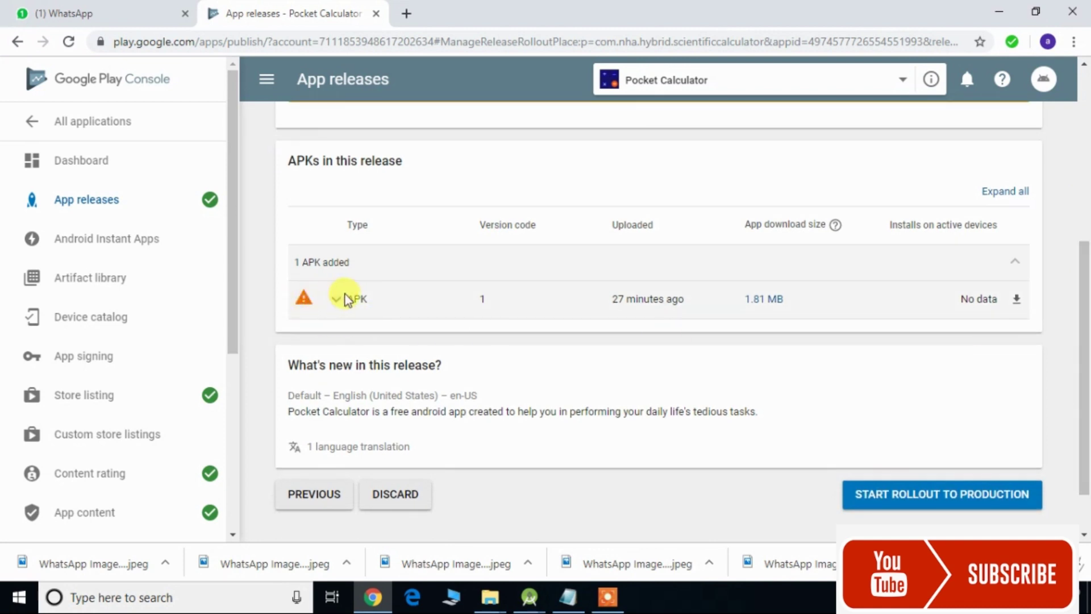
{"action": "left_click_drag", "start_coordinate": [1086, 337], "coordinate": [1086, 377]}
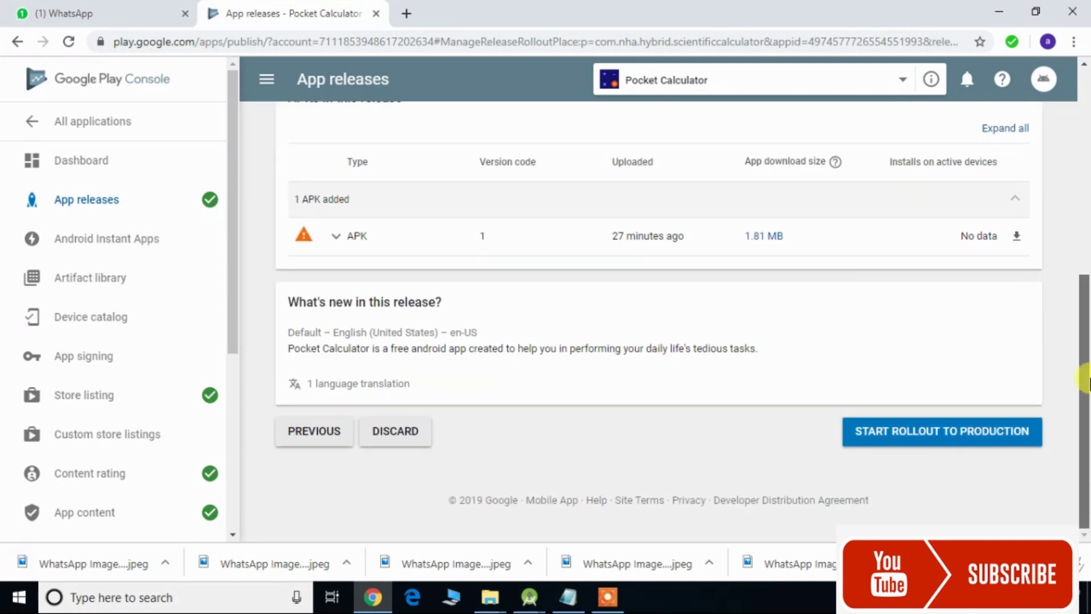
{"action": "left_click", "coordinate": [919, 437]}
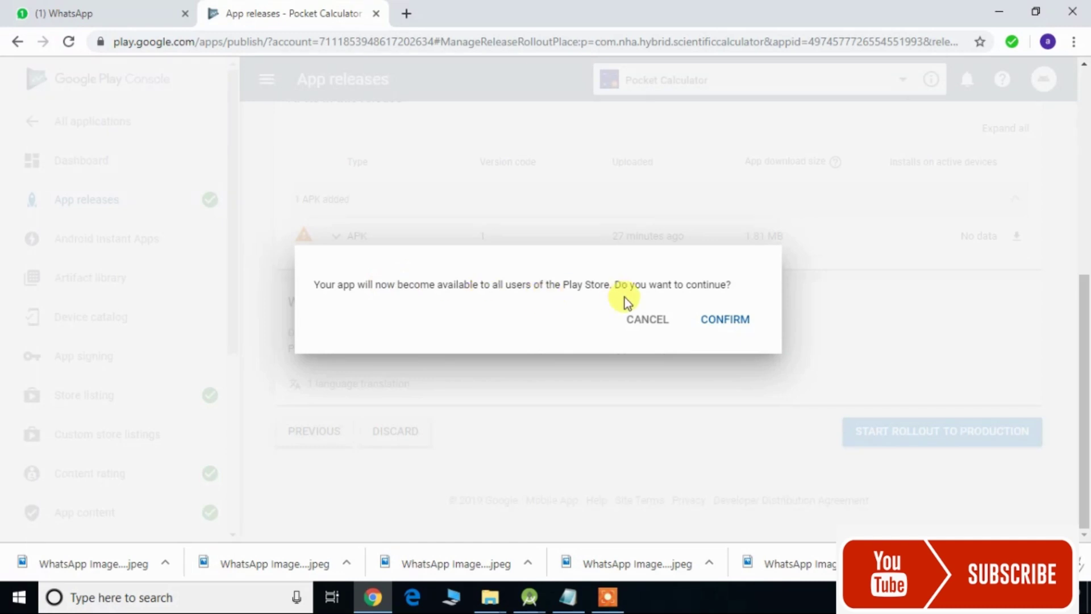
- Confirm the full rollout of release 1.0 and check the dashboard reads Pending publication
{"action": "left_click", "coordinate": [722, 322]}
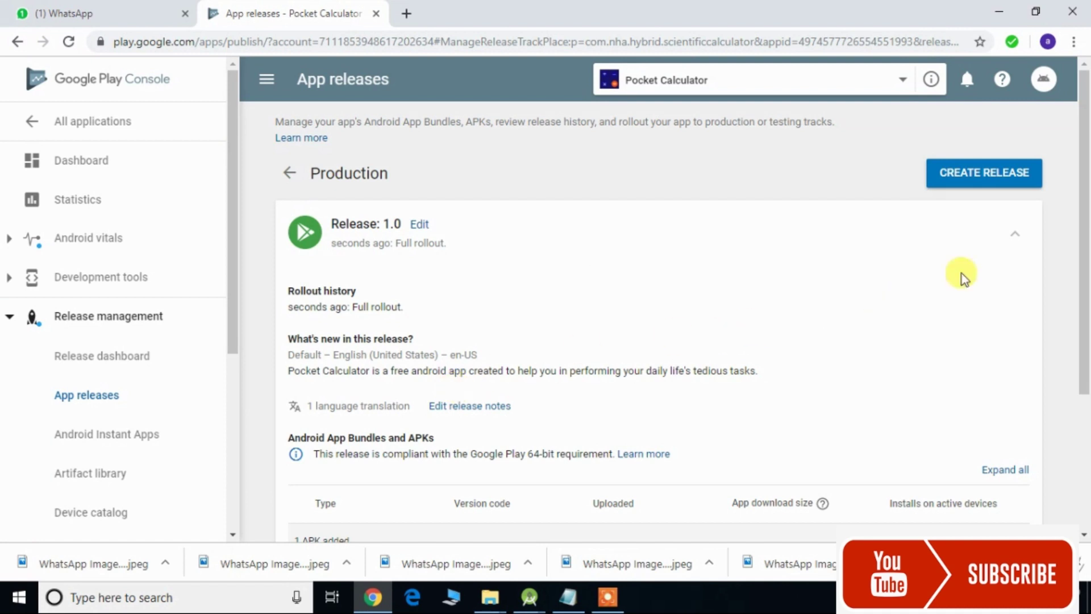
{"action": "left_click_drag", "start_coordinate": [1084, 231], "coordinate": [1083, 297]}
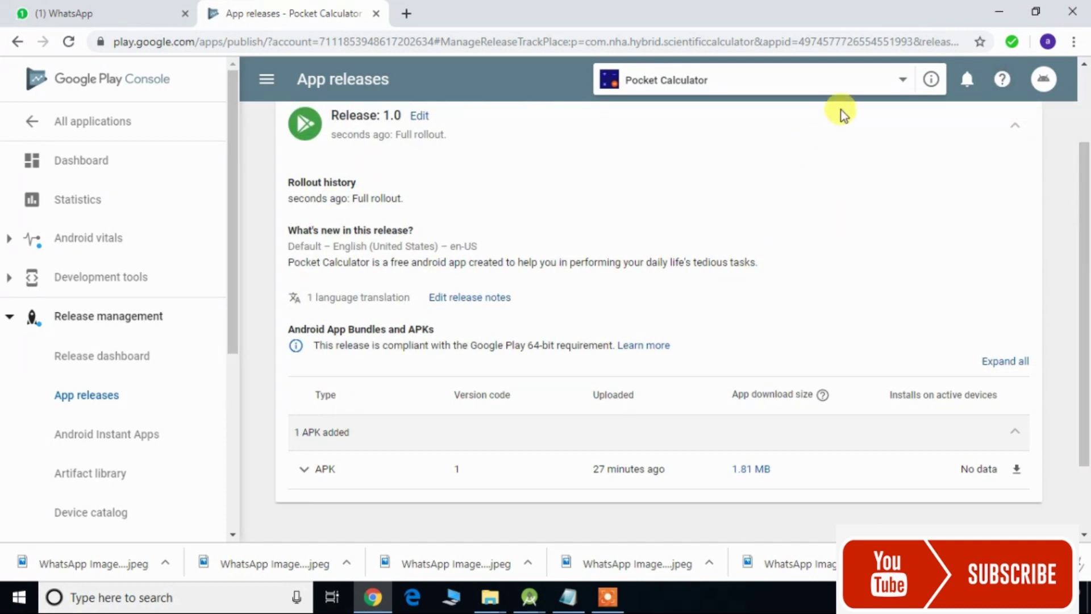
{"action": "mouse_move", "coordinate": [930, 81]}
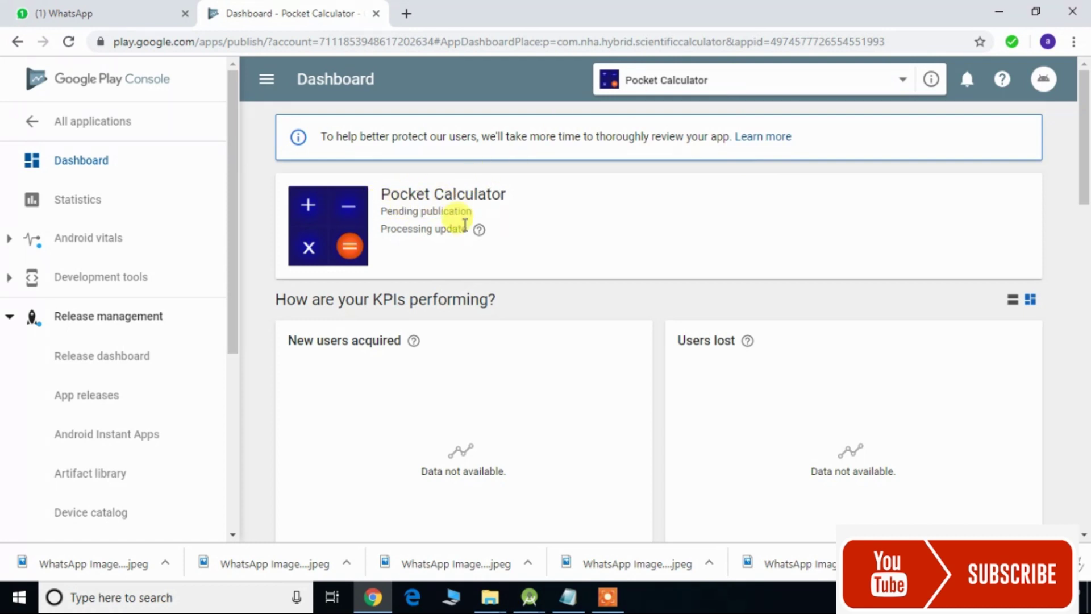
{"action": "mouse_move", "coordinate": [480, 234]}
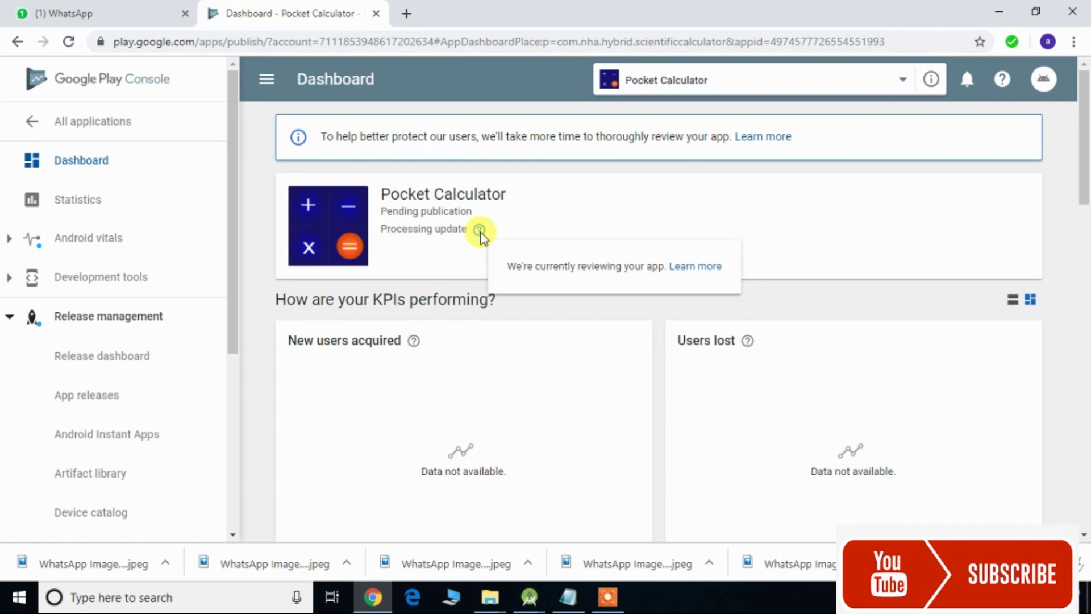